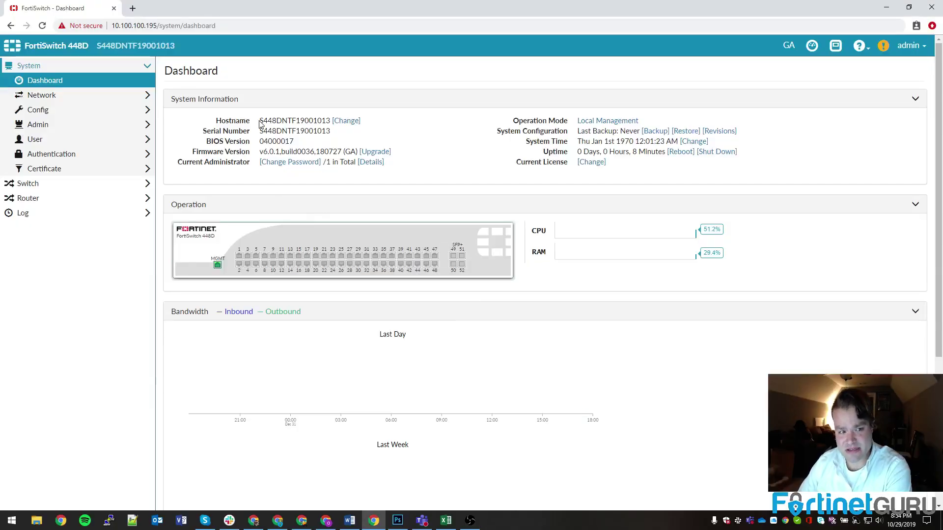
# Highlight the dashboard's hostname, system time and current firmware version v6.0.1.
pyautogui.moveTo(259, 123); pyautogui.dragTo(328, 123)
pyautogui.click(329, 123)
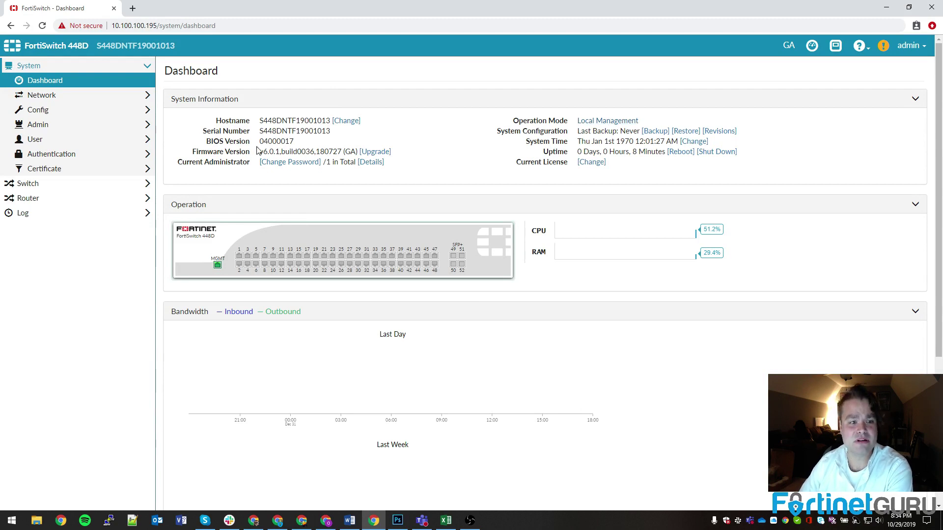
pyautogui.moveTo(577, 143); pyautogui.dragTo(645, 143)
pyautogui.click(629, 143)
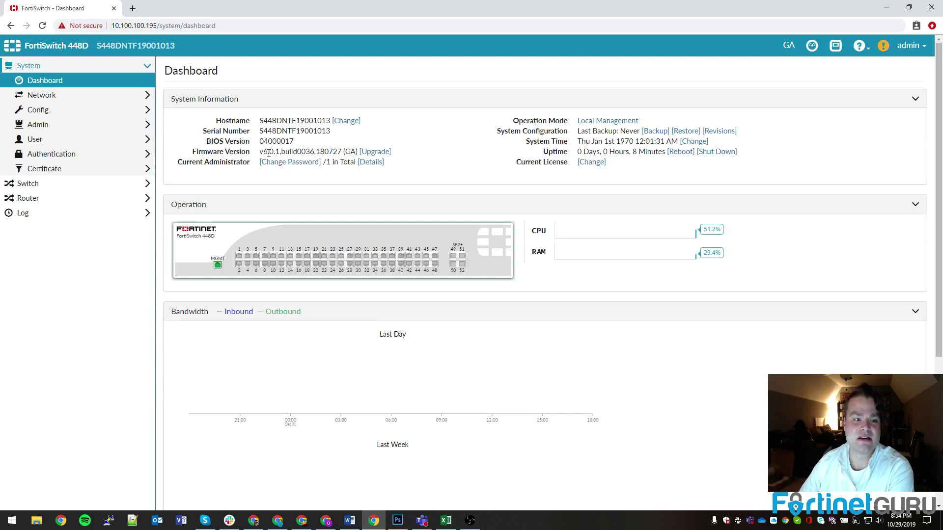
pyautogui.moveTo(262, 153); pyautogui.dragTo(283, 152)
pyautogui.click(287, 149)
# Open the release notes PDF from the desktop in Adobe Acrobat Reader DC.
pyautogui.doubleClick(317, 12)
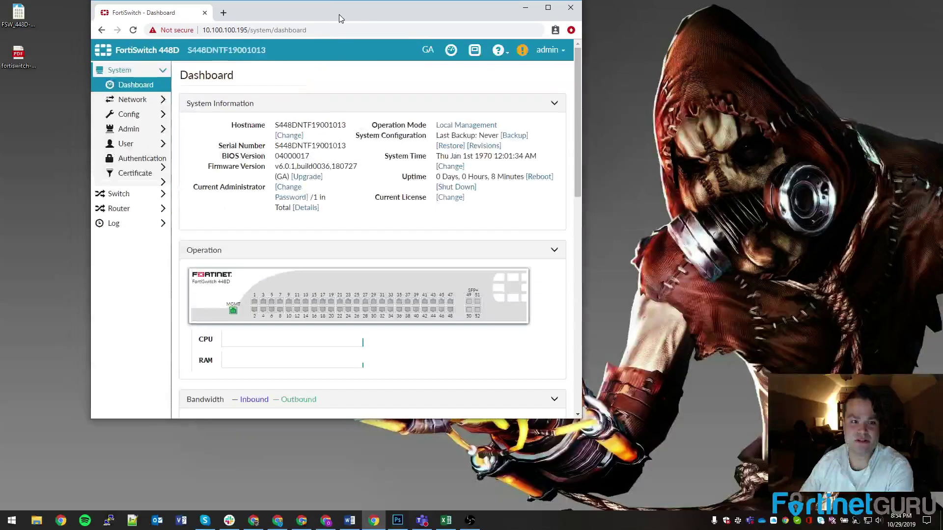
pyautogui.click(18, 59)
pyautogui.doubleClick(17, 58)
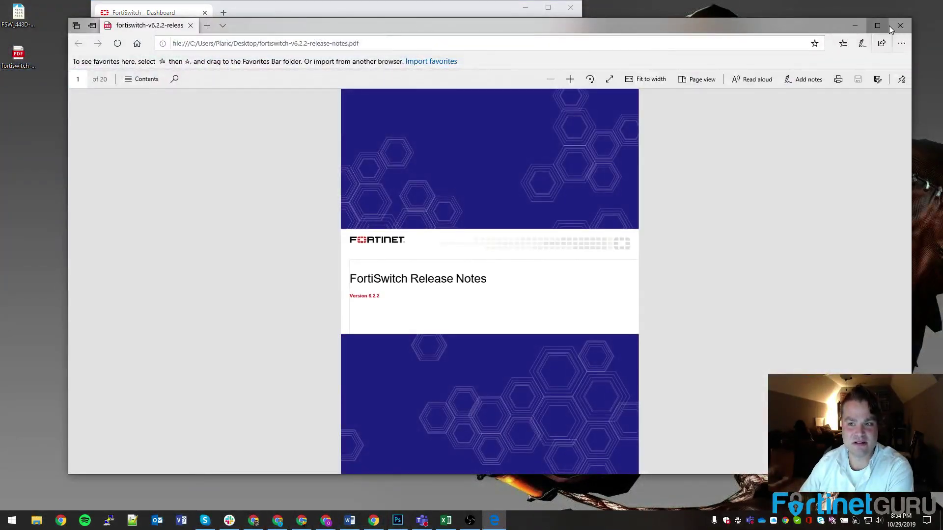
pyautogui.click(899, 25)
pyautogui.rightClick(6, 58)
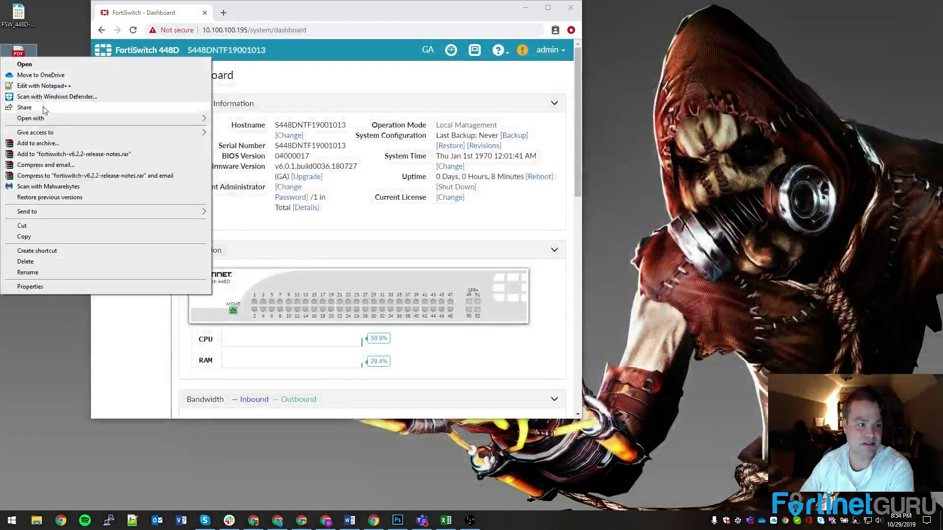
pyautogui.moveTo(148, 118)
pyautogui.click(244, 119)
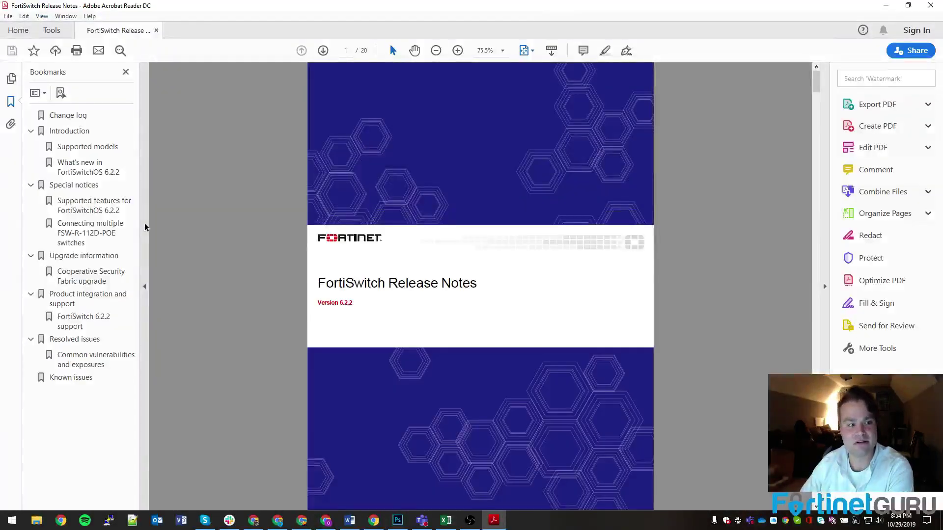
# Read the supported upgrade path in the Upgrade information section, then close the release notes.
pyautogui.click(145, 287)
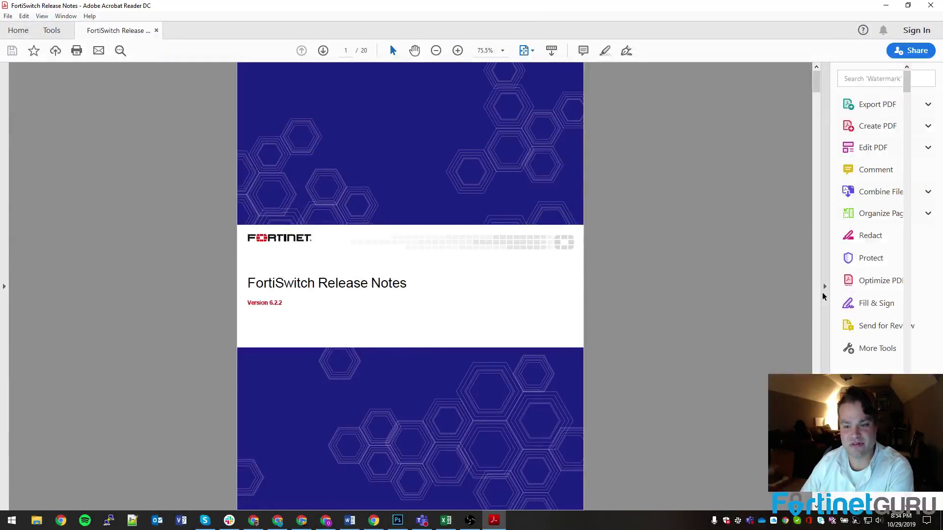
pyautogui.click(824, 286)
pyautogui.scroll(-15, 585, 296)
pyautogui.scroll(10, 585, 296)
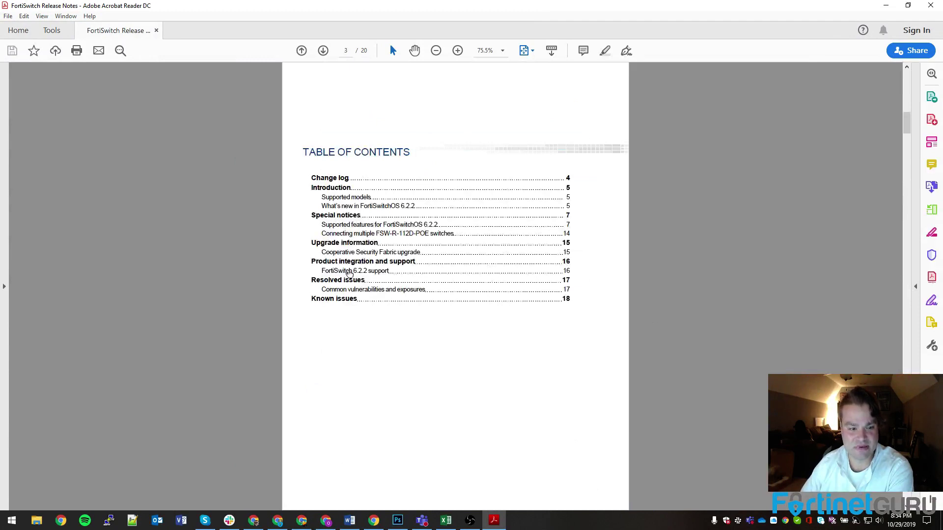
pyautogui.click(338, 244)
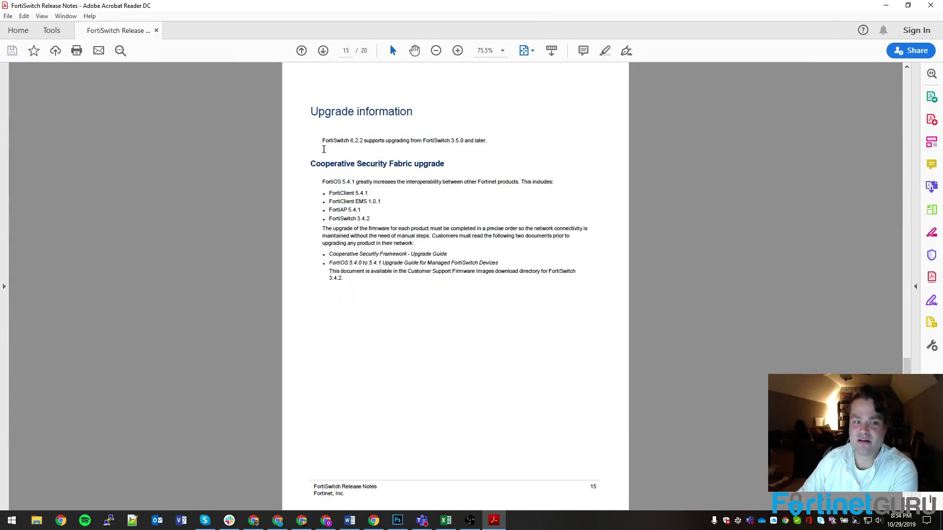
pyautogui.moveTo(323, 141); pyautogui.dragTo(379, 144)
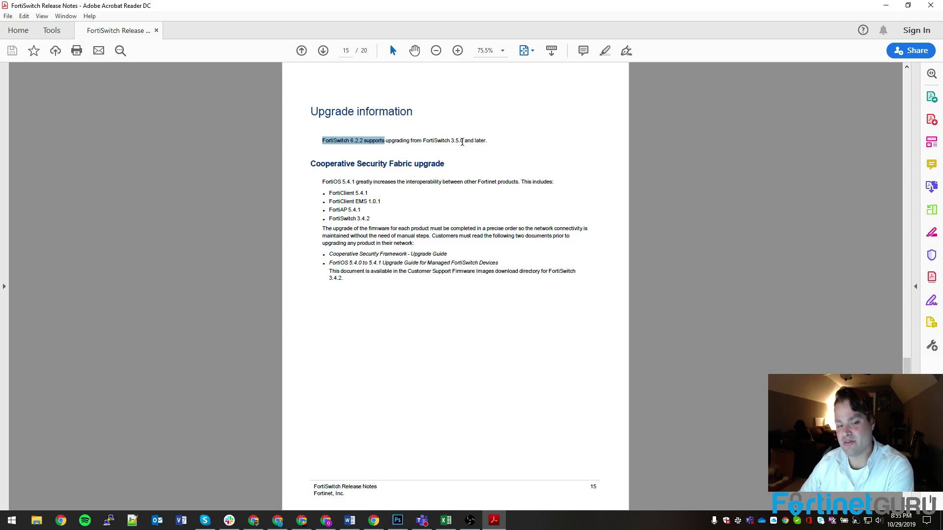
pyautogui.click(931, 5)
# Change Config > Backup's Configuration Save to Automatically Save and update the settings.
pyautogui.click(548, 11)
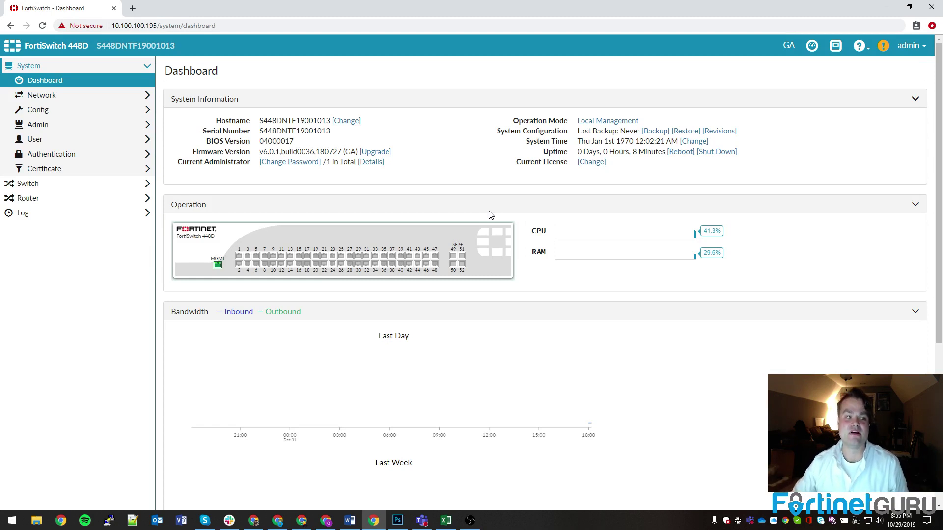
pyautogui.click(52, 113)
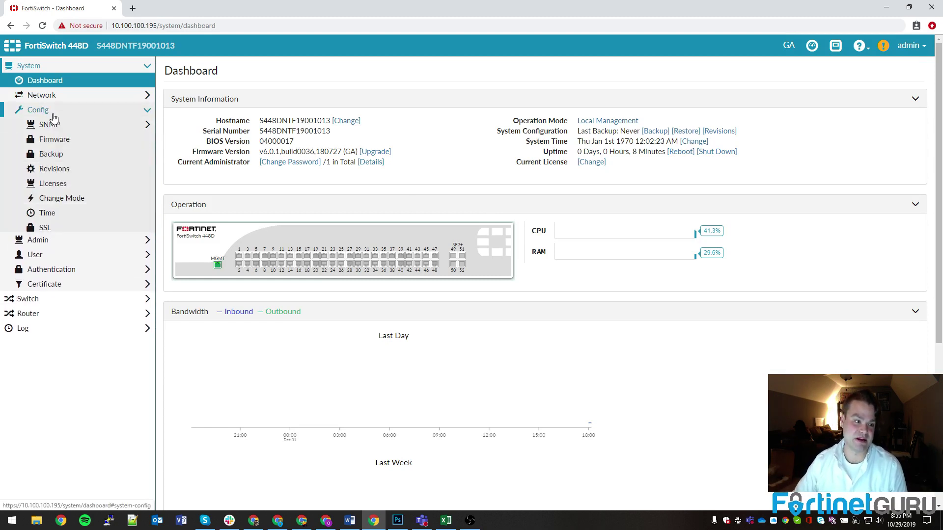
pyautogui.click(74, 157)
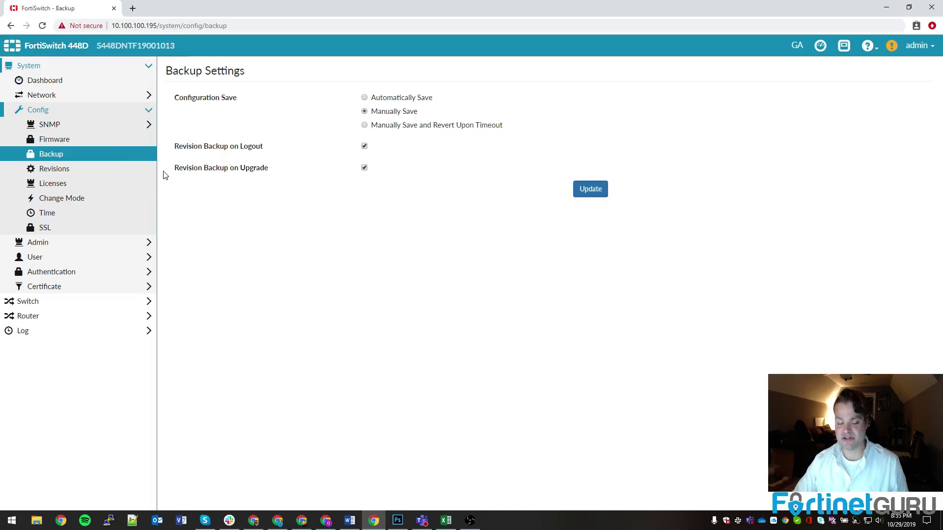
pyautogui.click(371, 98)
pyautogui.click(590, 190)
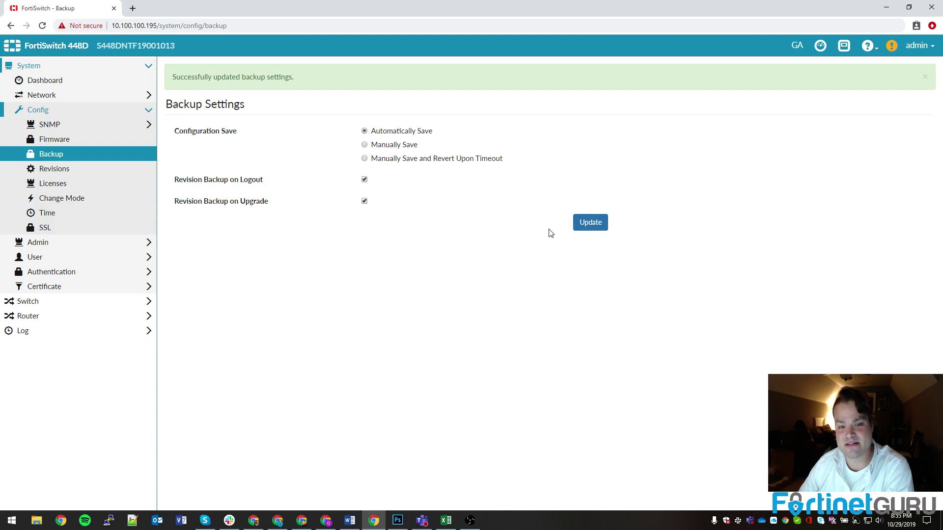
# Open Config > Revisions and inspect the details of the build36 automatic backup revision.
pyautogui.click(56, 169)
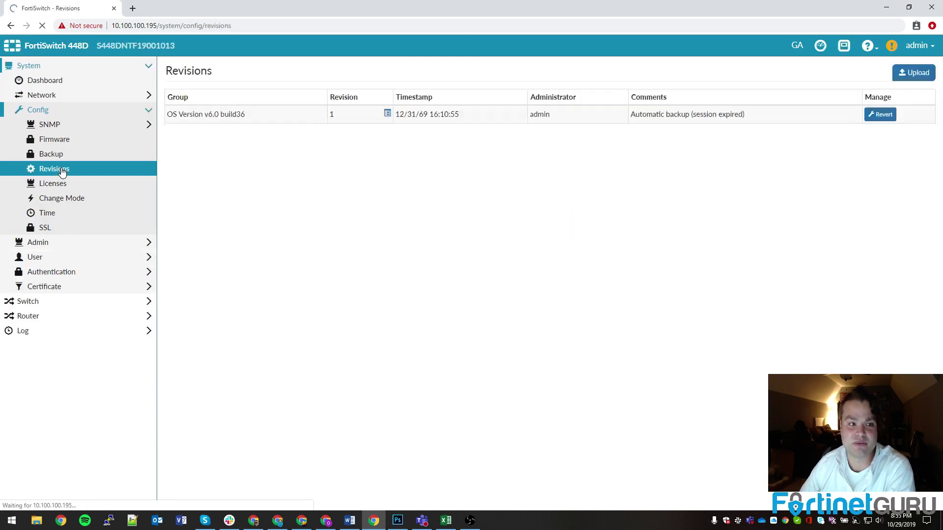
pyautogui.click(263, 137)
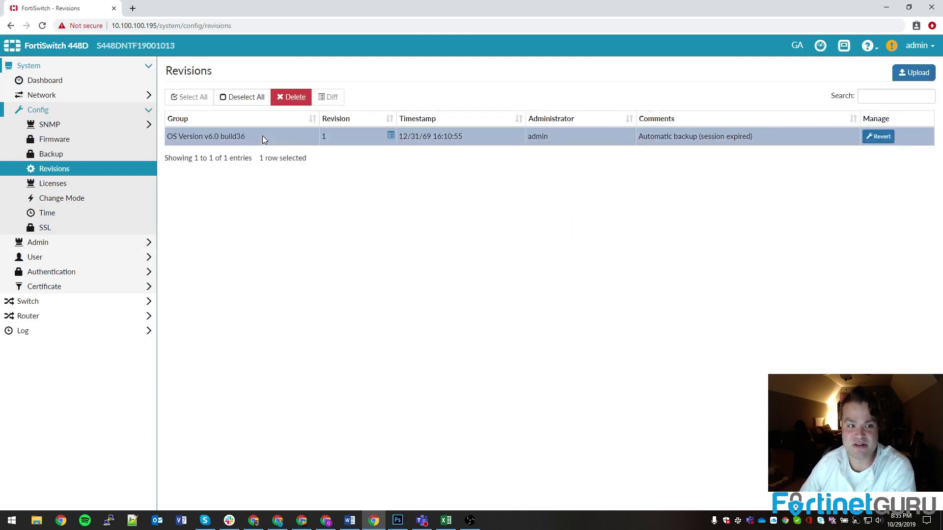
pyautogui.click(391, 136)
pyautogui.click(596, 261)
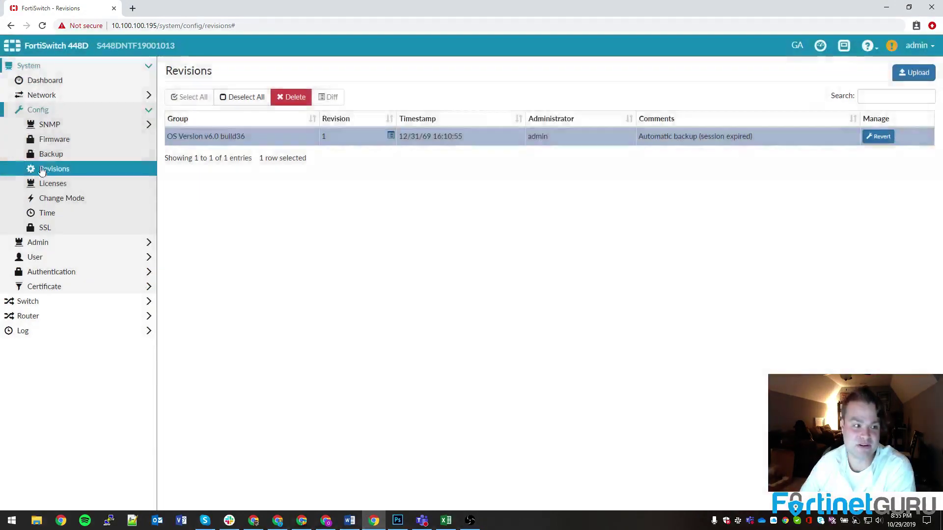
pyautogui.click(312, 140)
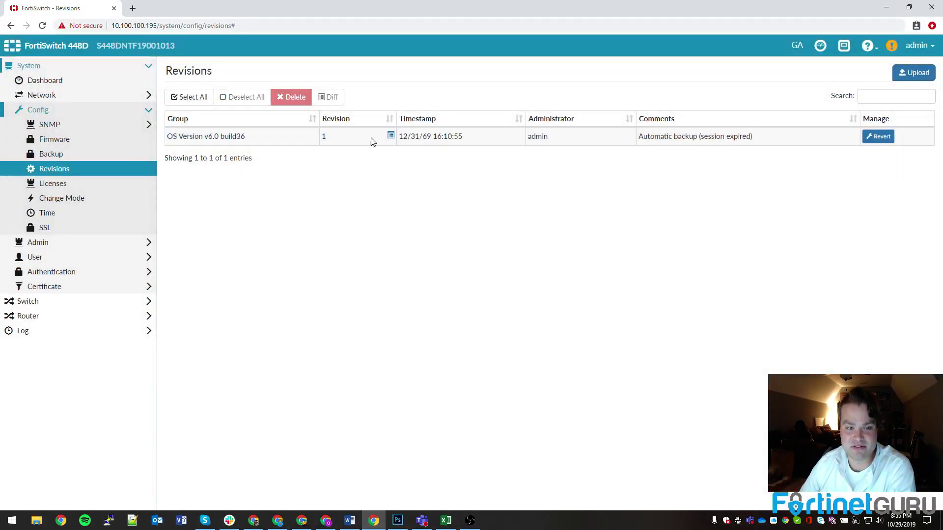
pyautogui.click(391, 135)
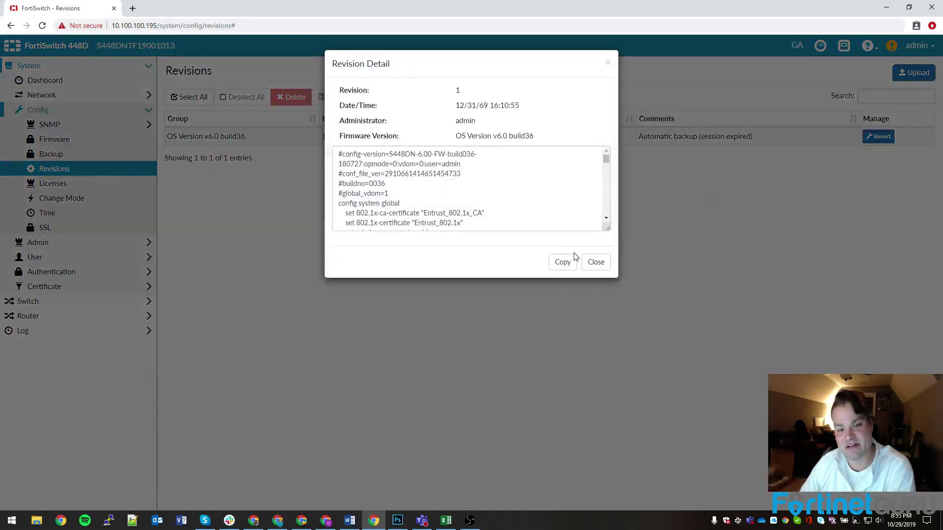
pyautogui.click(563, 261)
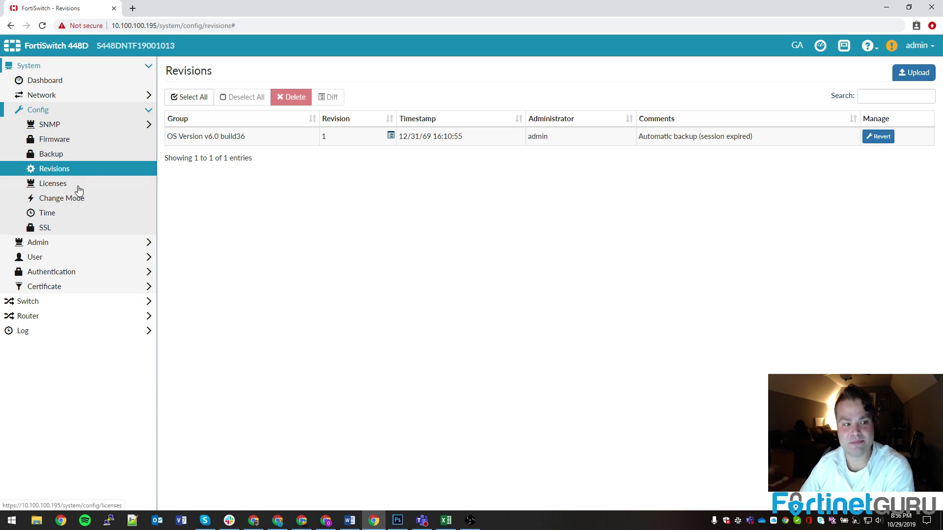
# Load FSW_448D-v6-build0194-FORTINET.out from the desktop as the firmware upgrade file.
pyautogui.click(50, 140)
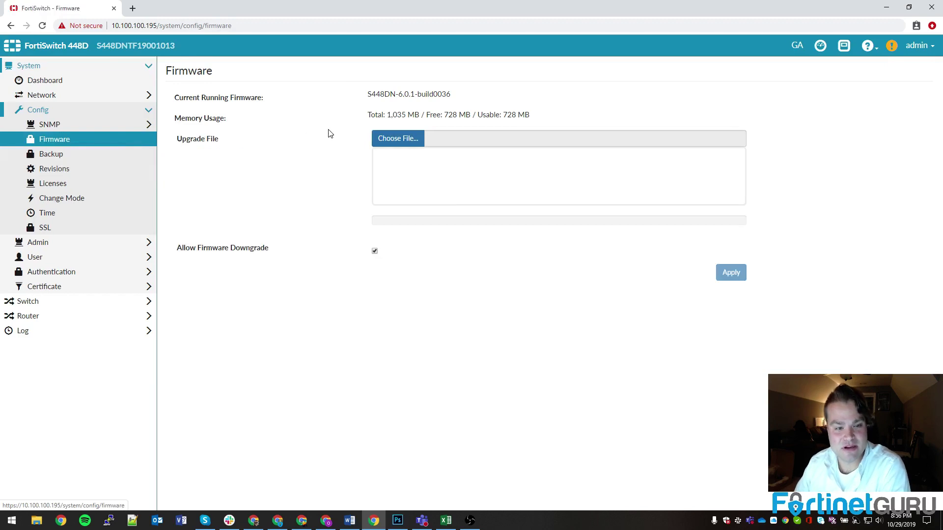
pyautogui.click(396, 139)
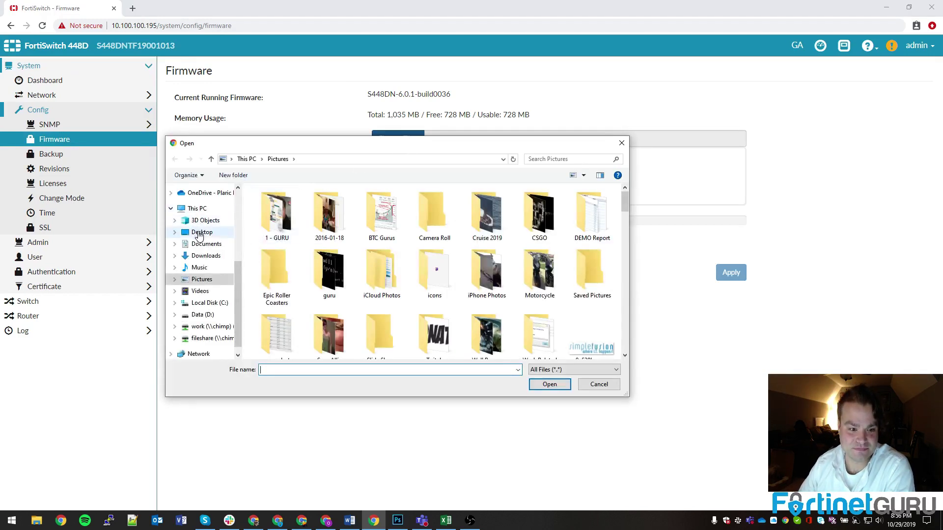
pyautogui.click(199, 234)
pyautogui.doubleClick(298, 205)
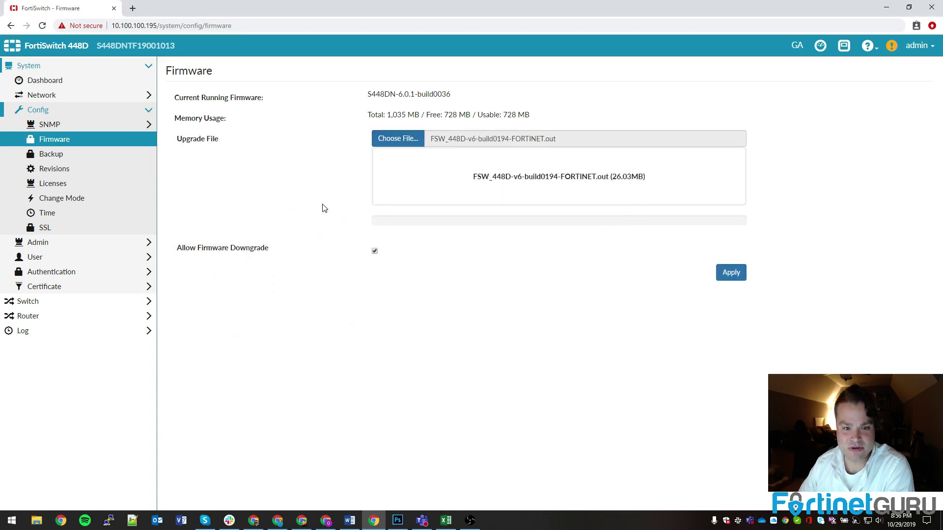
pyautogui.click(634, 181)
pyautogui.press('Escape')
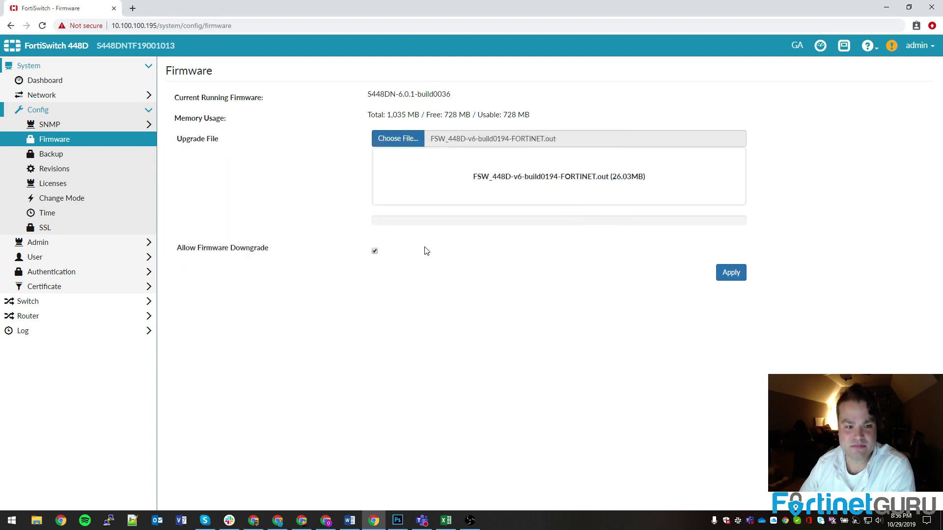
# Apply the firmware upload so the switch erases, writes and installs the new image.
pyautogui.click(734, 275)
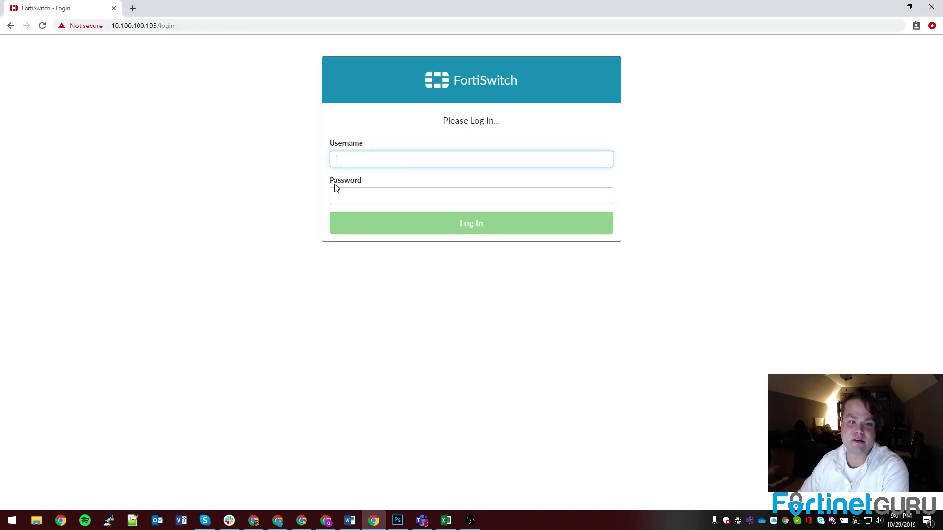
# Log in to the switch with username admin and an empty password.
pyautogui.write('admin')
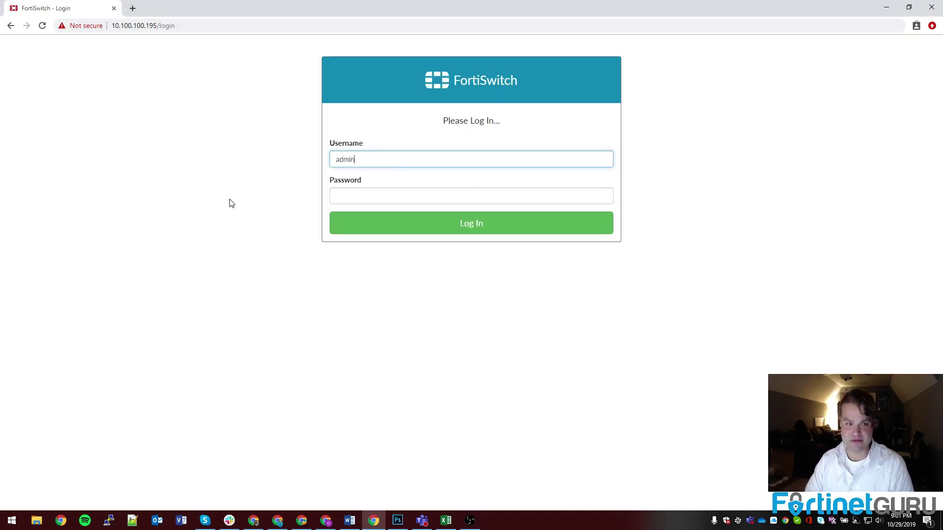
pyautogui.press('Return')
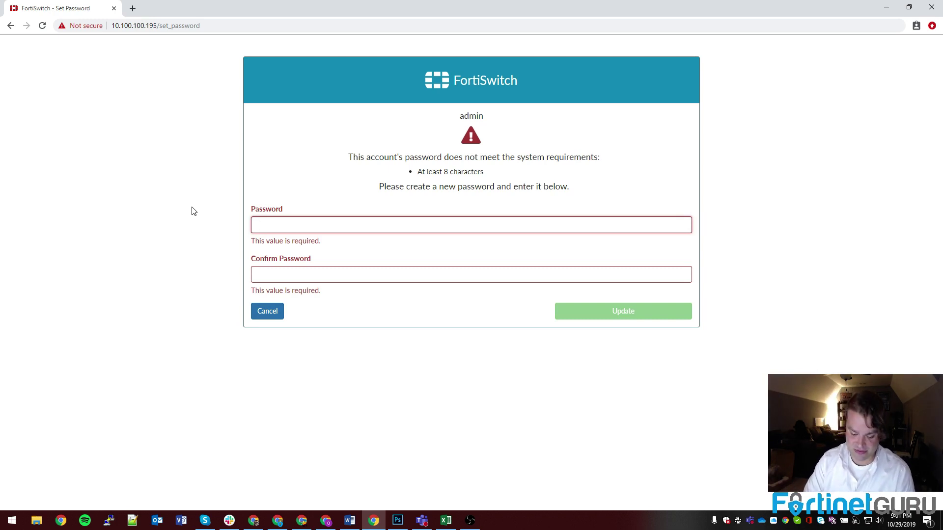
# Enter and save a new admin password of at least 8 characters.
pyautogui.write('••••••••••••••••')
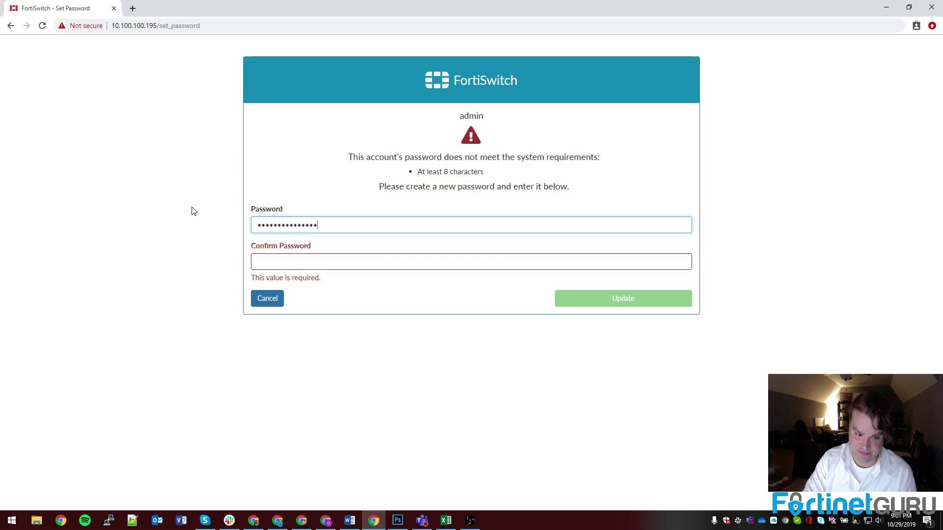
pyautogui.write('••••••••••••••••')
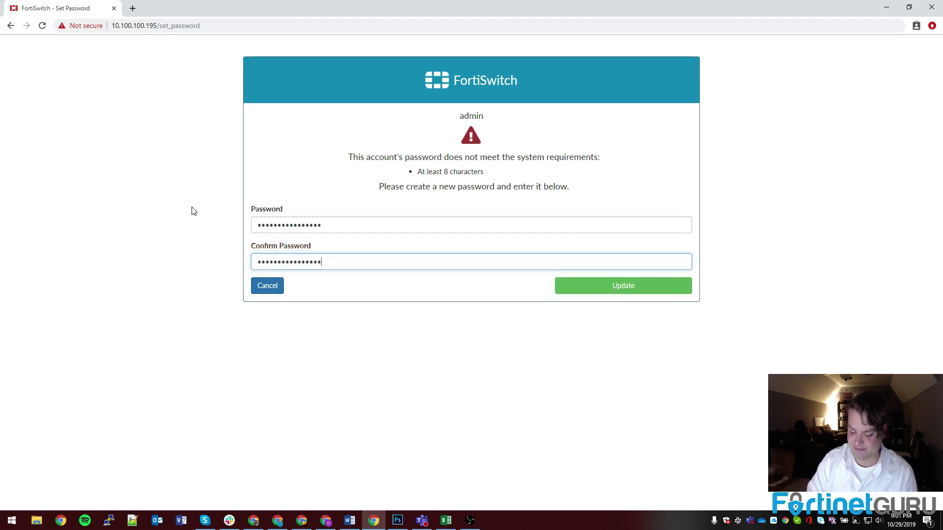
pyautogui.press('Return')
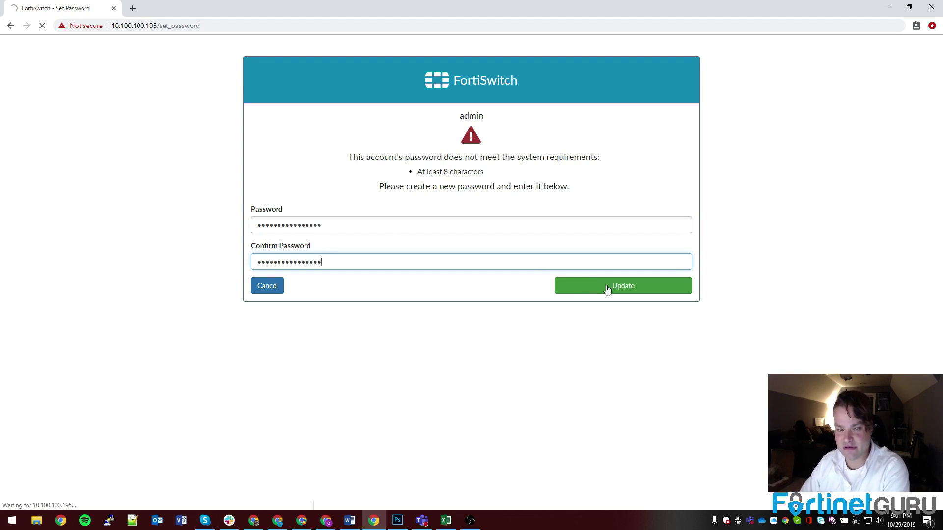
pyautogui.click(637, 291)
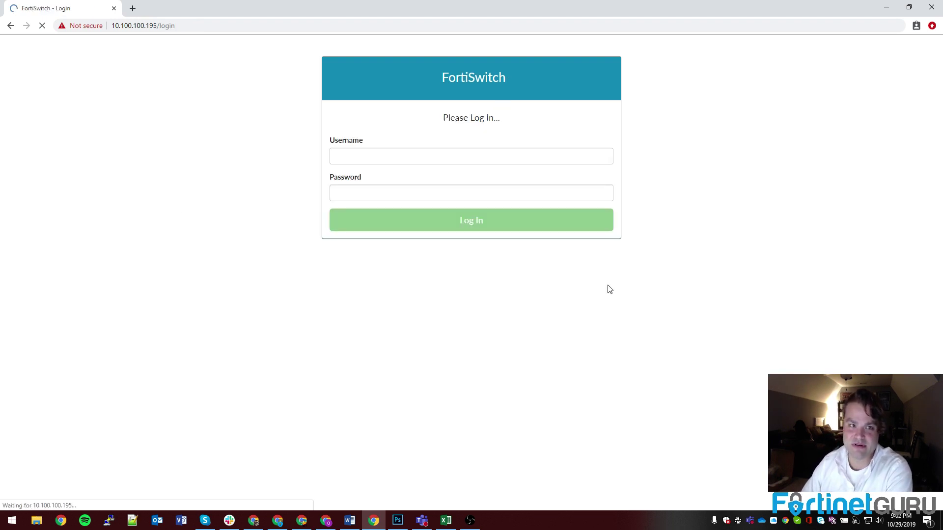
# Try logging in as admin twice with the new password.
pyautogui.write('admin')
pyautogui.press('Tab')
pyautogui.write('••••••••••••')
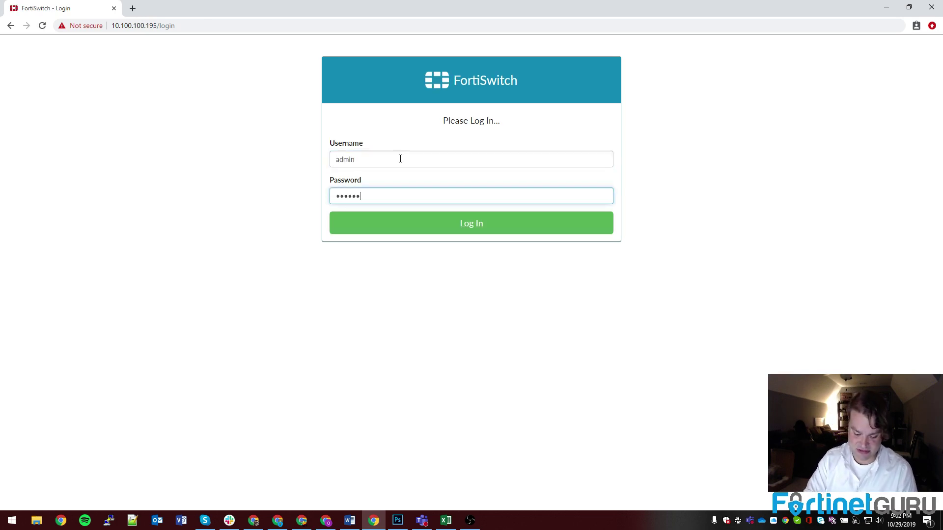
pyautogui.write('••')
pyautogui.press('Return')
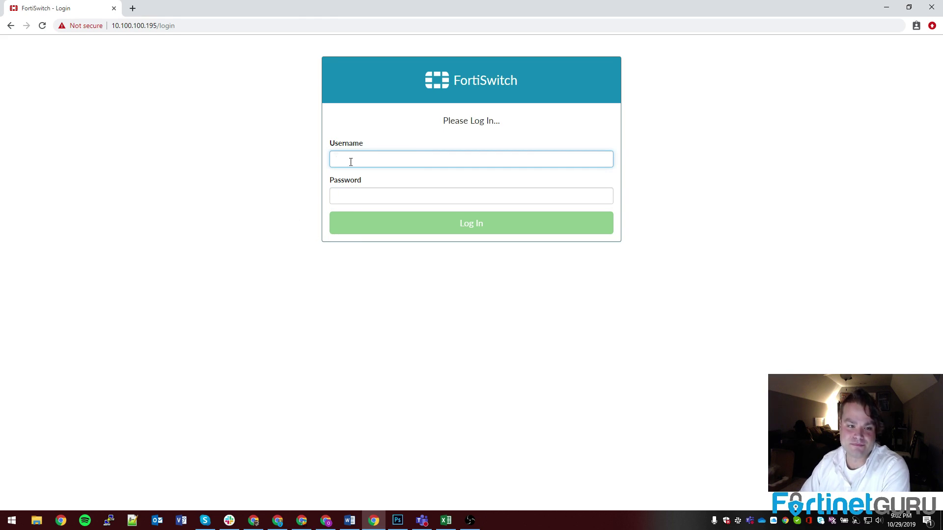
pyautogui.write('admin')
pyautogui.press('Tab')
pyautogui.write('****************')
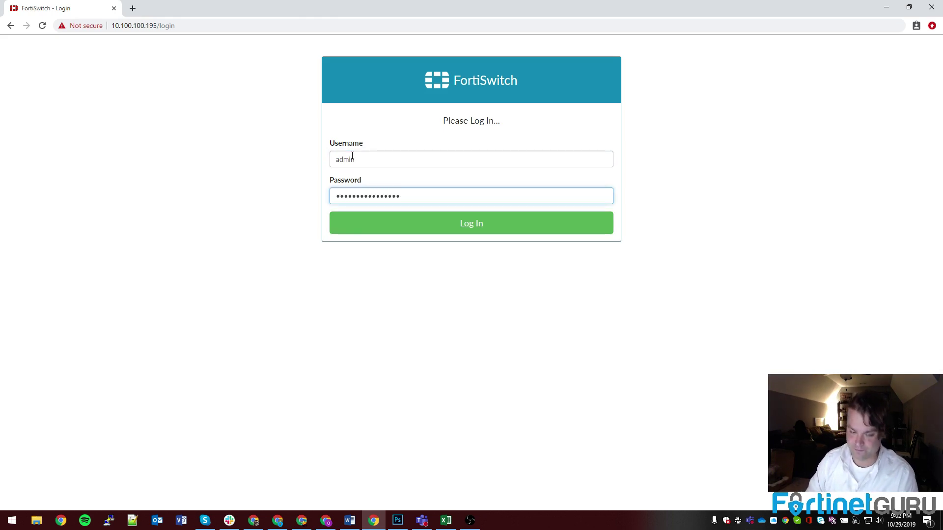
pyautogui.press('Return')
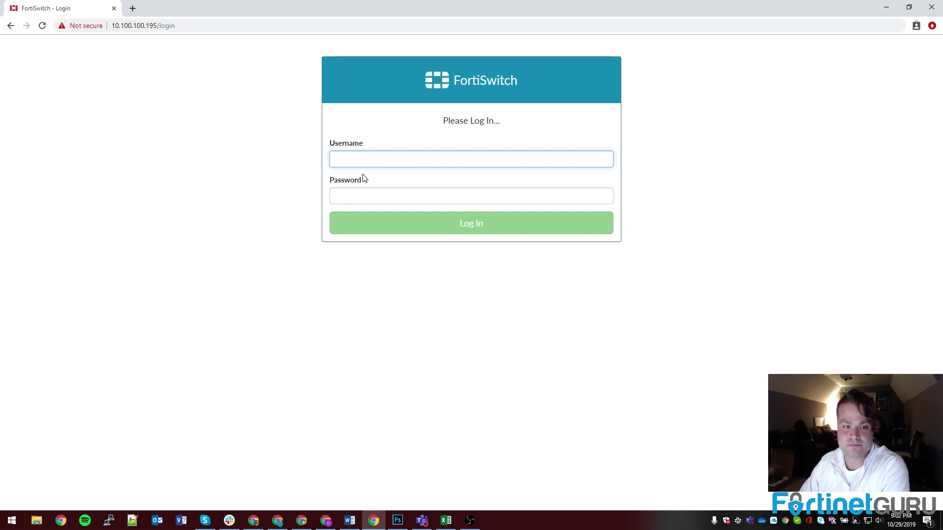
pyautogui.click(42, 25)
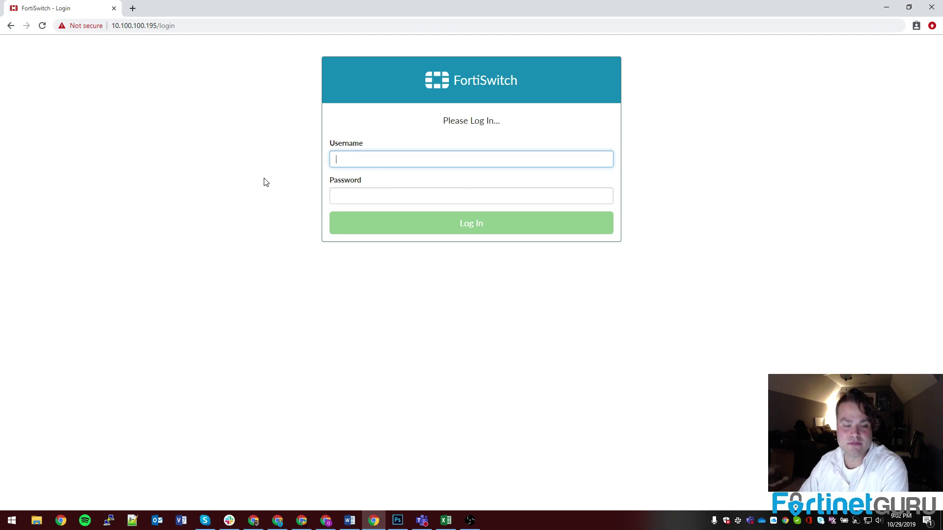
pyautogui.write('admin')
pyautogui.press('Return')
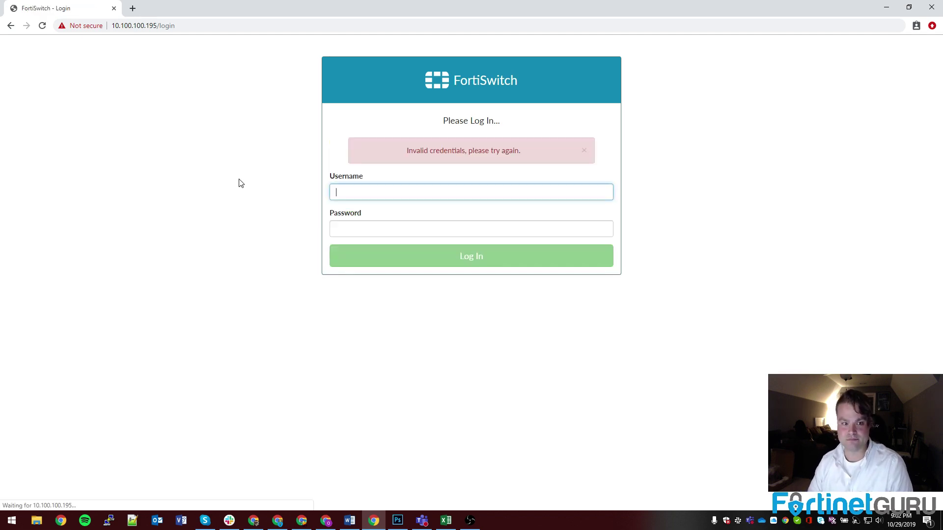
pyautogui.write('admin')
pyautogui.press('Tab')
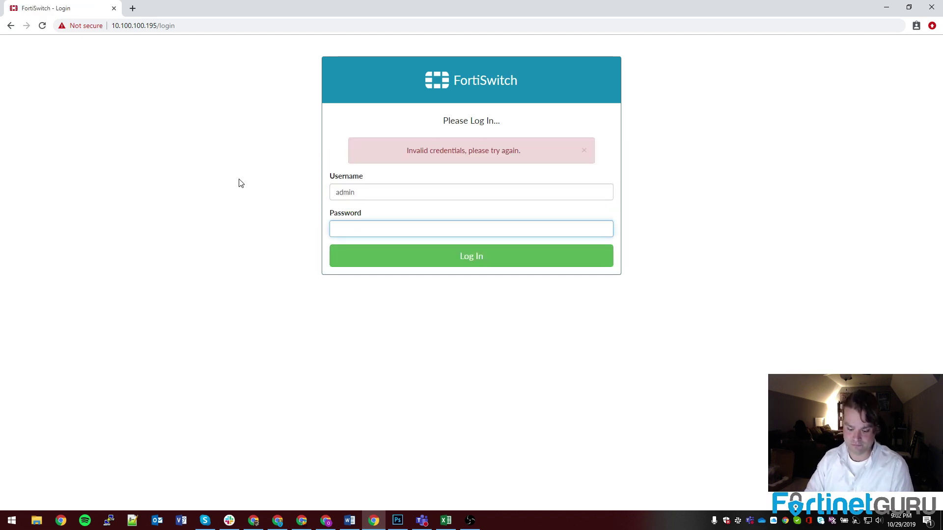
pyautogui.write('****************')
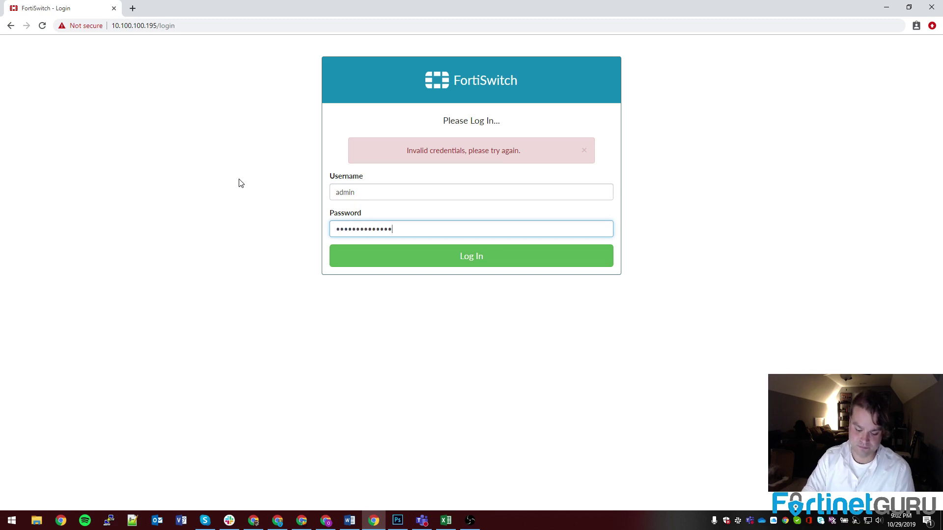
pyautogui.press('Tab')
pyautogui.click(458, 264)
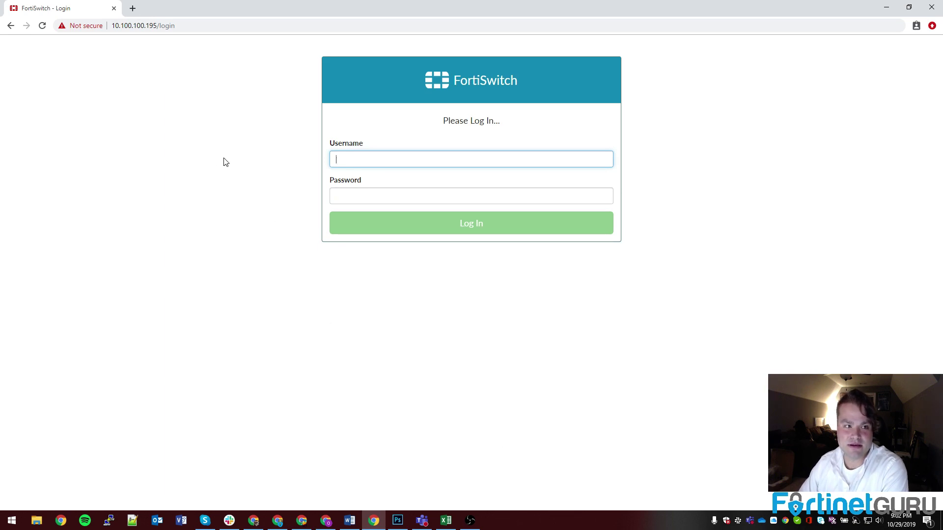
pyautogui.click(42, 25)
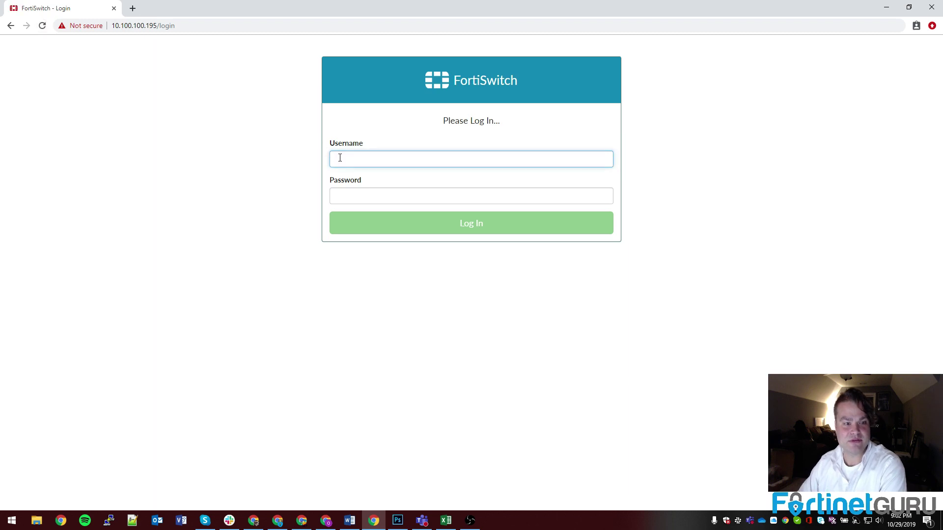
pyautogui.write('admin')
pyautogui.press('Tab')
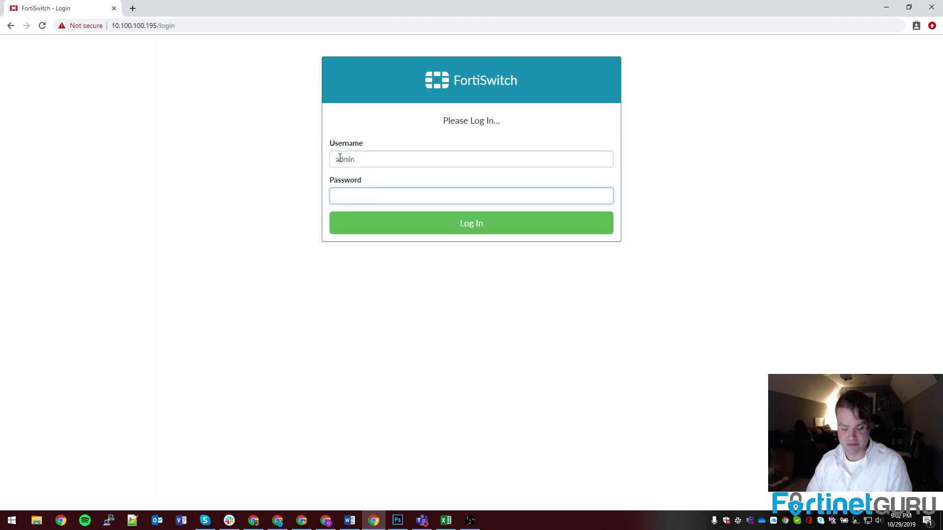
pyautogui.write('****************')
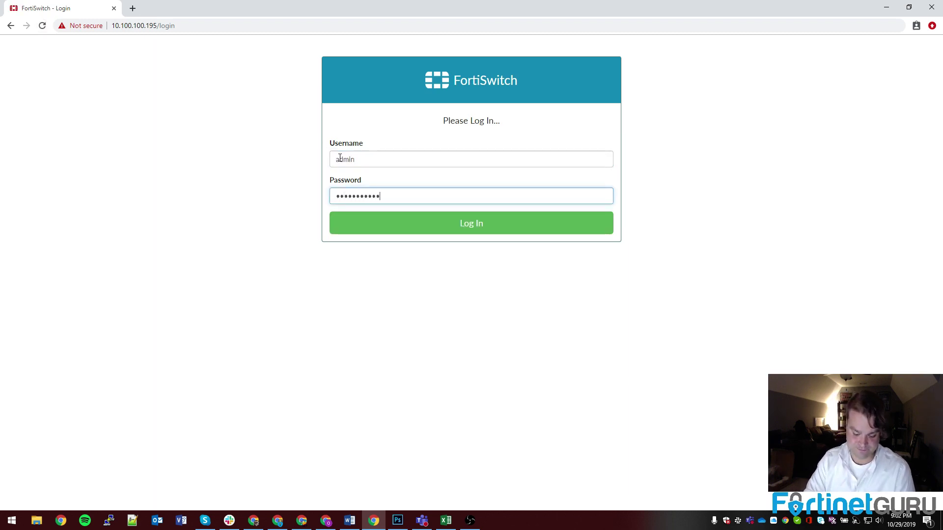
pyautogui.click(481, 225)
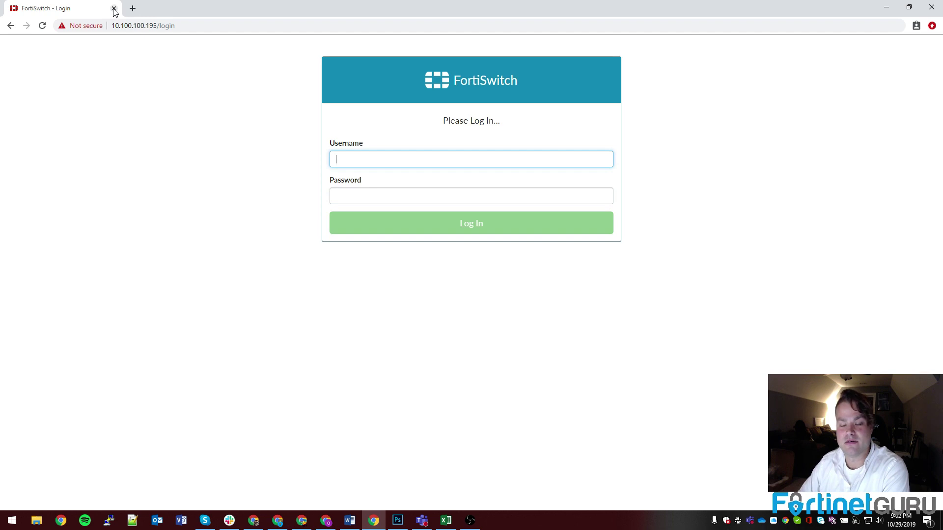
pyautogui.click(114, 9)
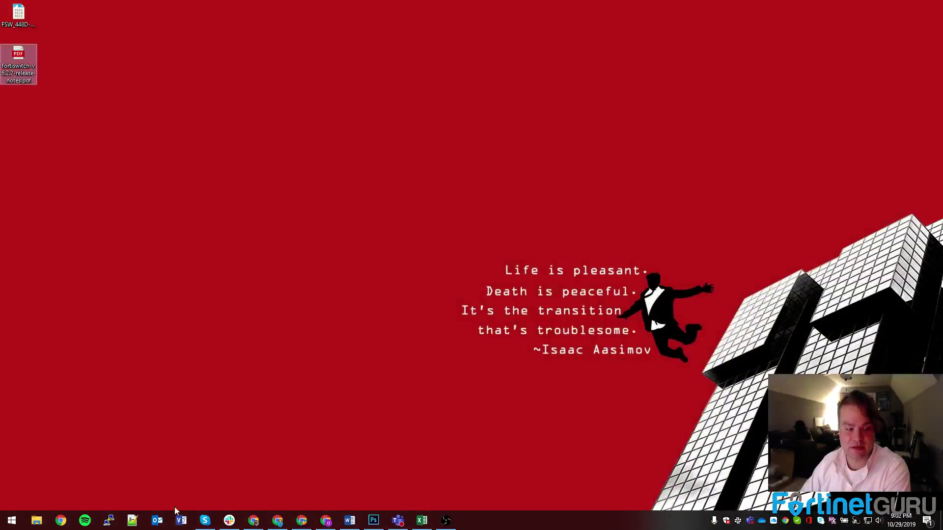
pyautogui.moveTo(259, 524)
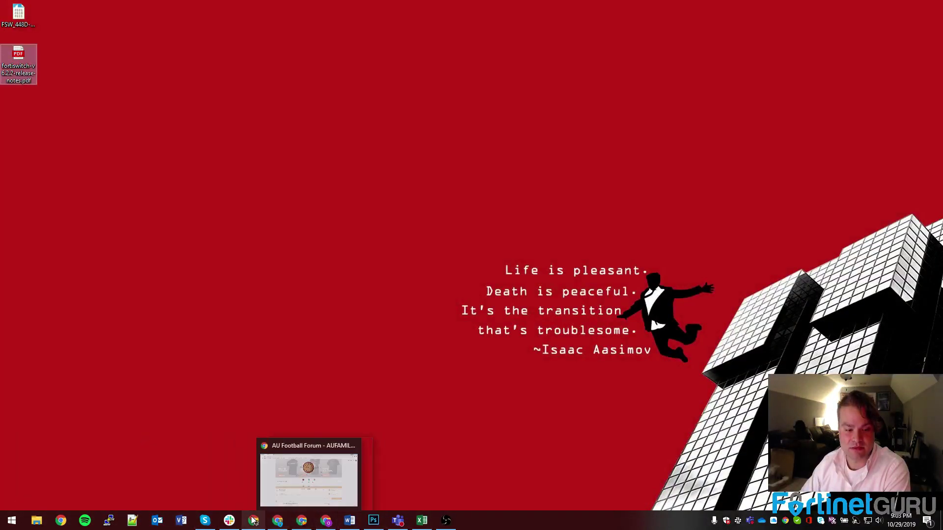
pyautogui.moveTo(297, 524)
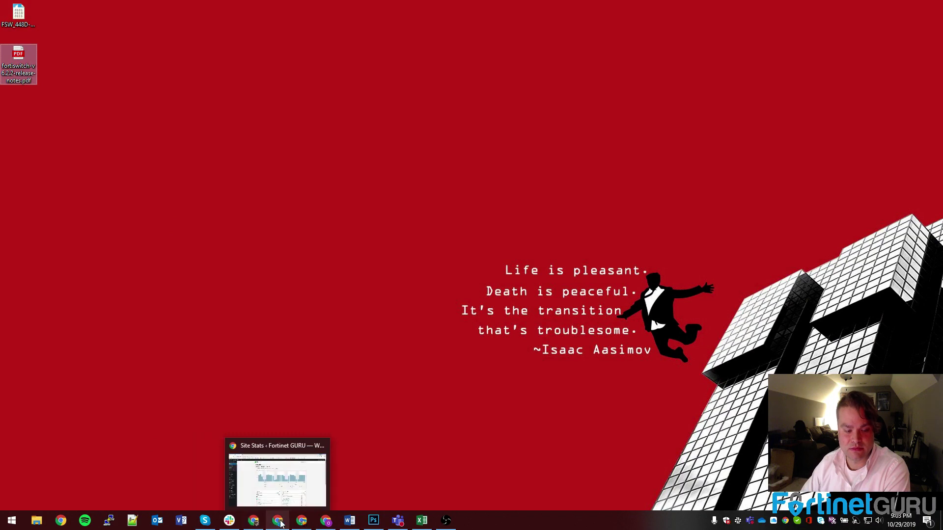
pyautogui.rightClick(318, 525)
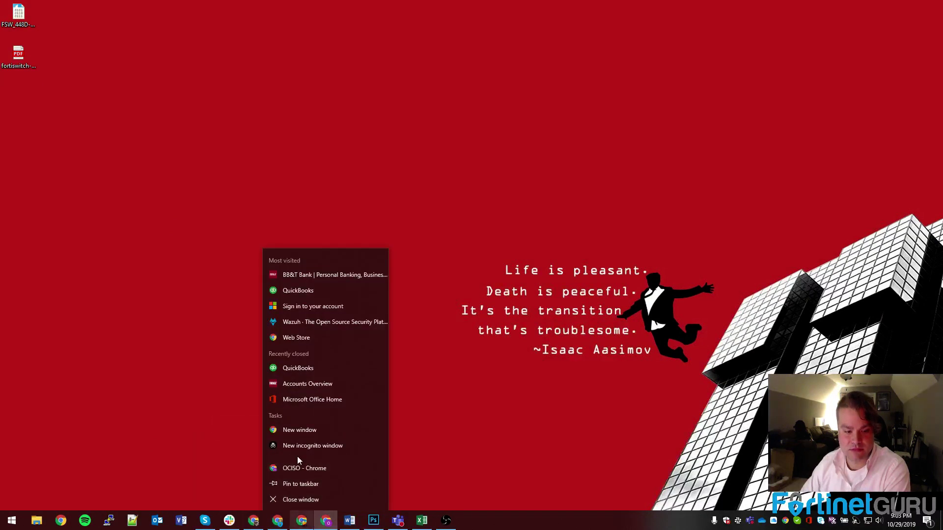
pyautogui.click(296, 429)
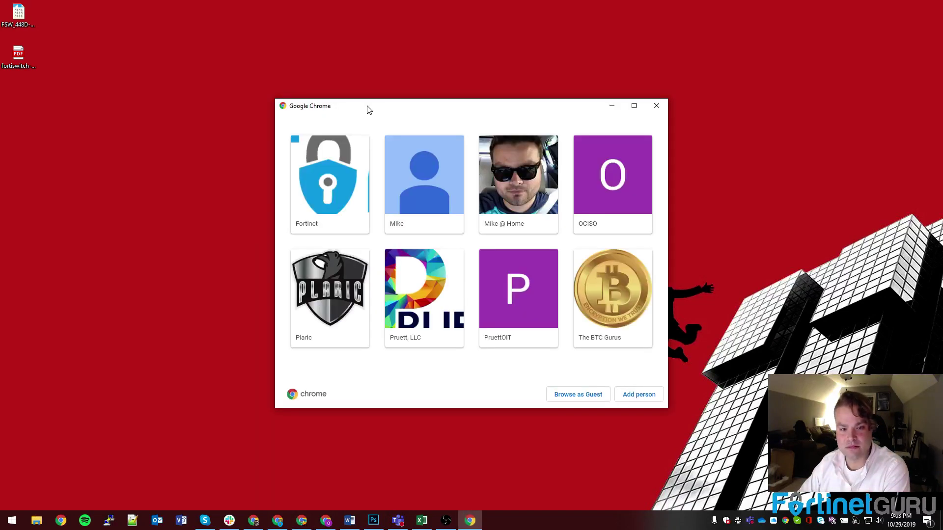
pyautogui.click(655, 107)
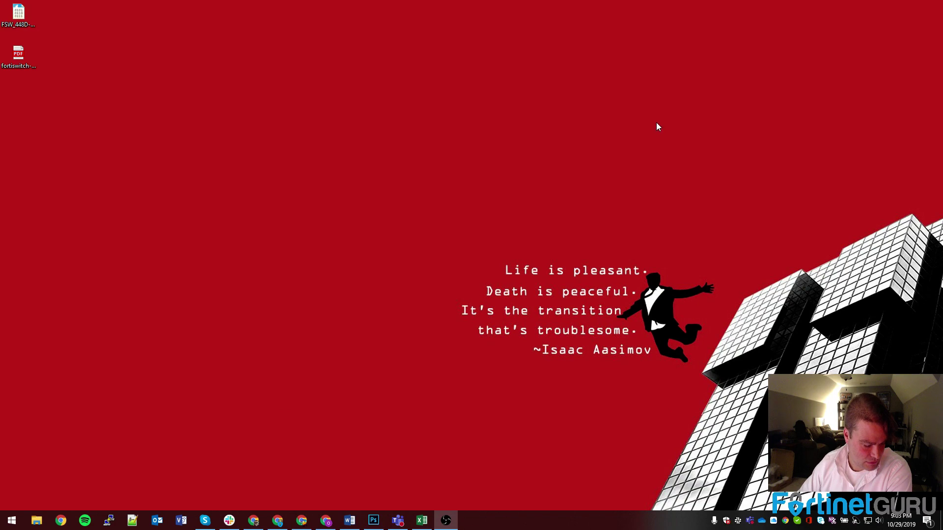
pyautogui.click(254, 520)
pyautogui.click(253, 520)
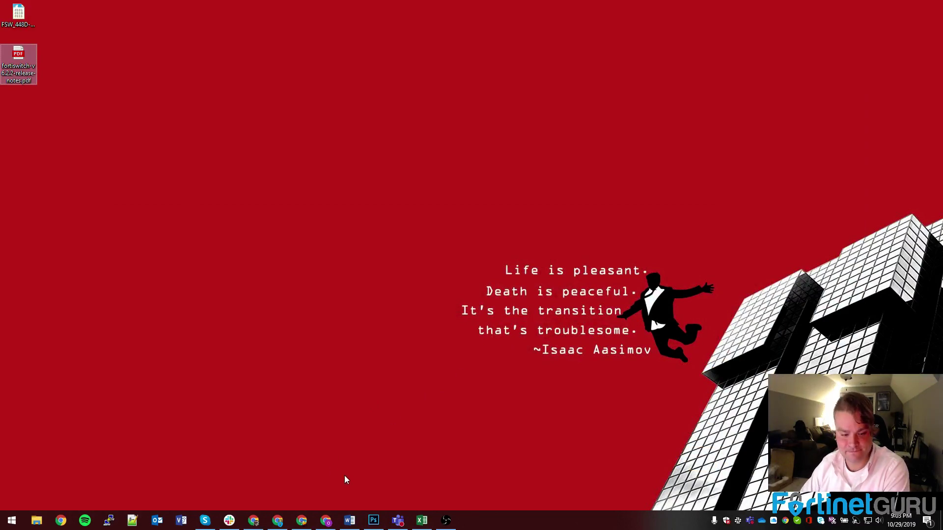
# SSH into 10.100.100.195 with PuTTY, accept the host key and log in as admin.
pyautogui.click(110, 523)
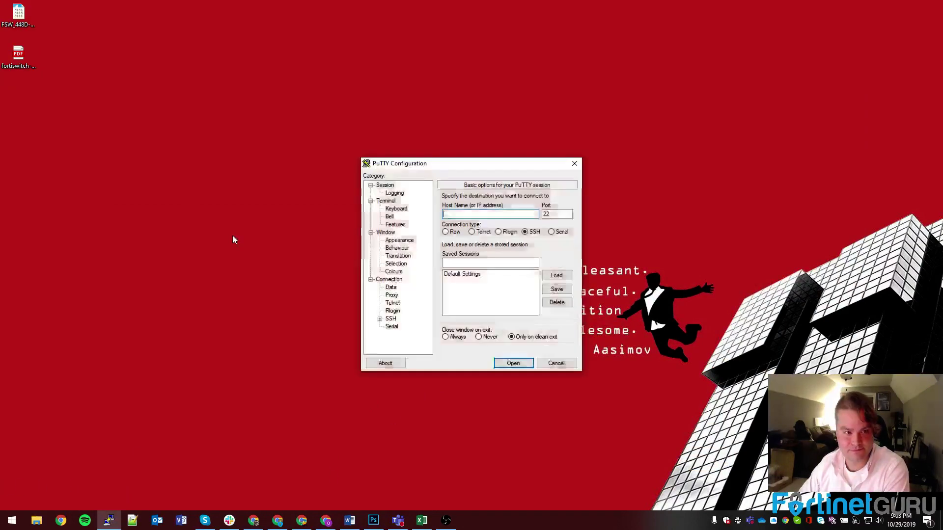
pyautogui.write('10.100.100.195')
pyautogui.press('Return')
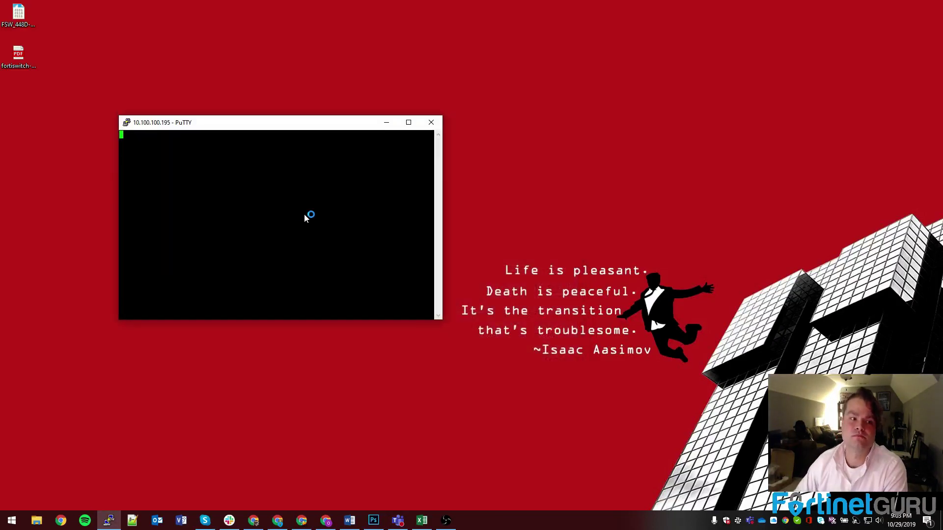
pyautogui.click(458, 318)
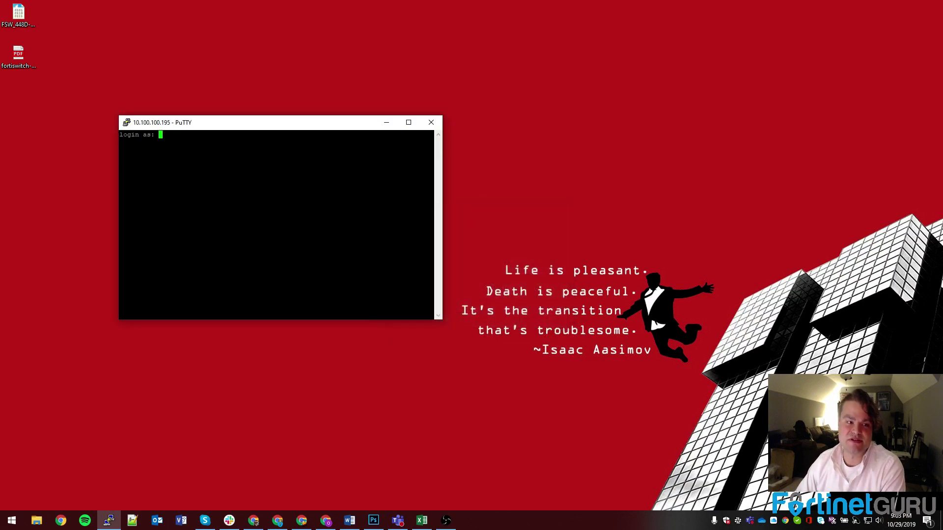
pyautogui.write('admin')
pyautogui.press('Return')
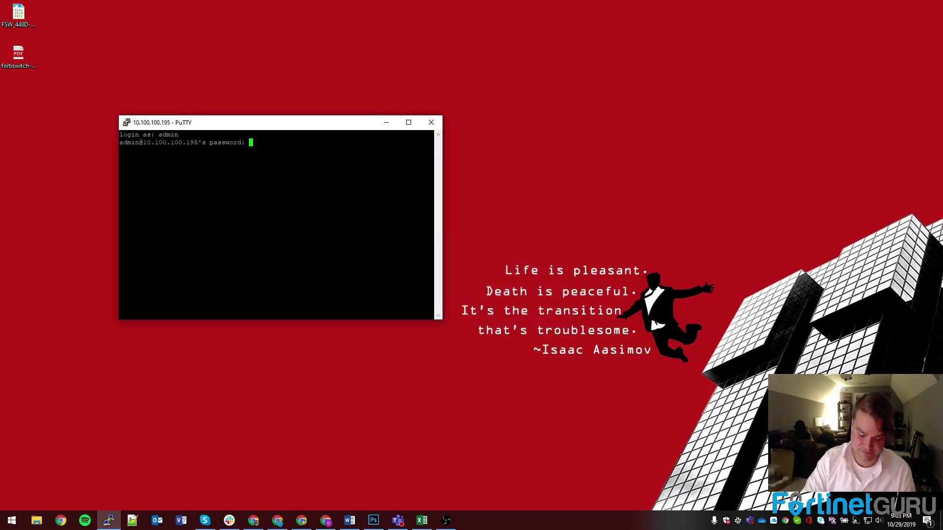
pyautogui.press('Return')
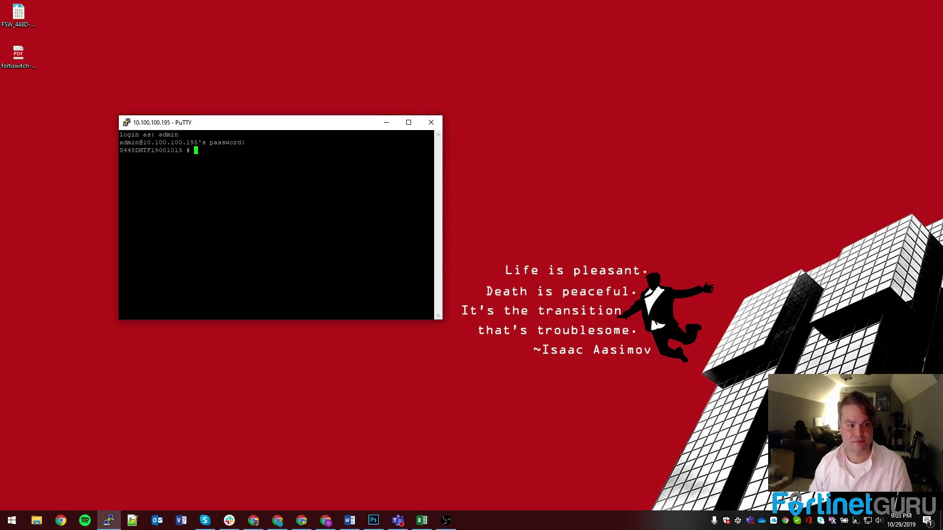
# Run get sys info and get sys performance status to check CPU, memory and uptime.
pyautogui.write('get sys?')
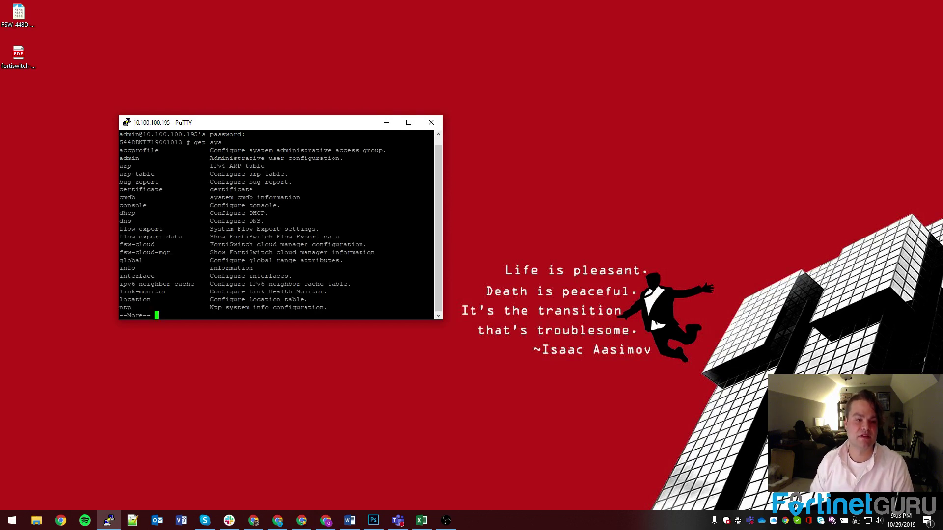
pyautogui.press('space')
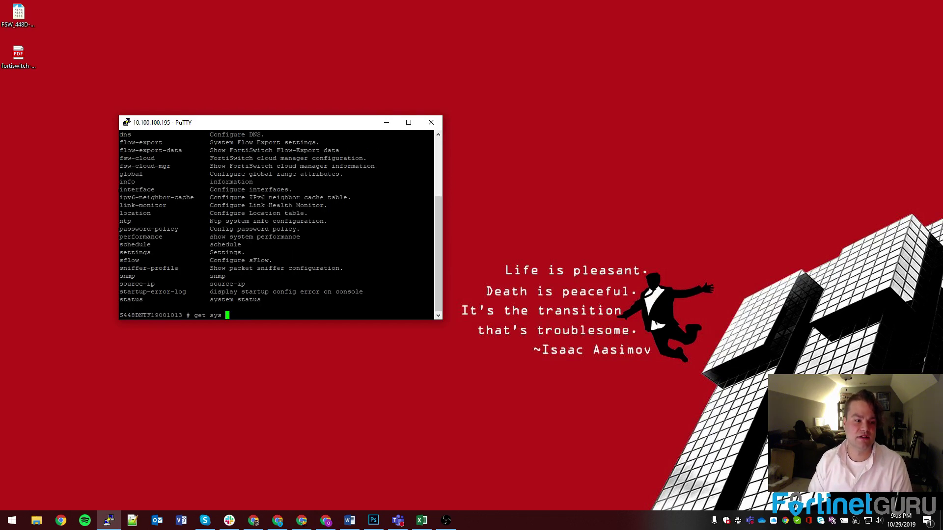
pyautogui.write('info')
pyautogui.press('Return')
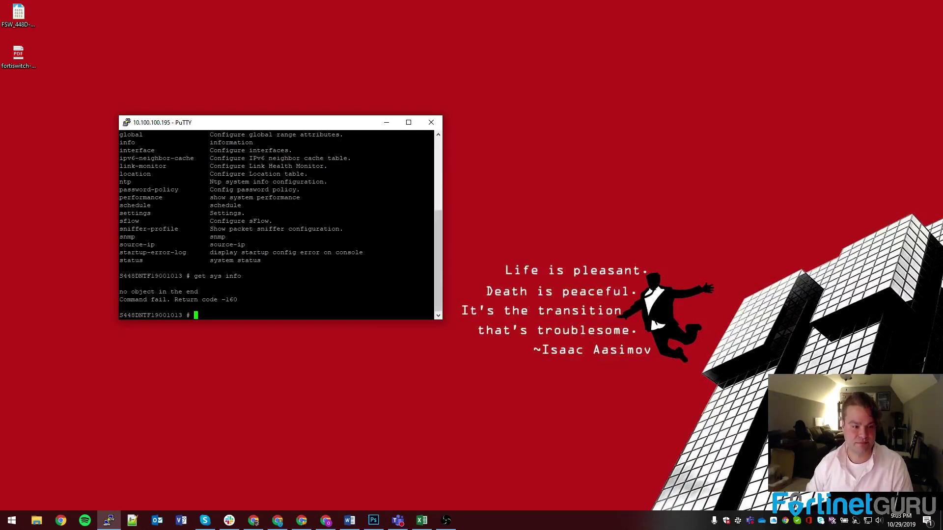
pyautogui.press('Up')
pyautogui.write('?')
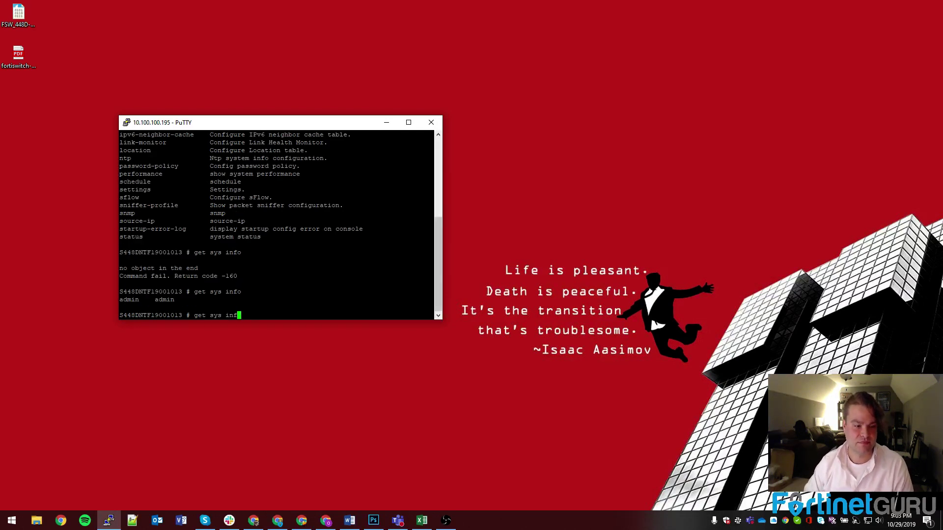
pyautogui.write('performance')
pyautogui.press('Return')
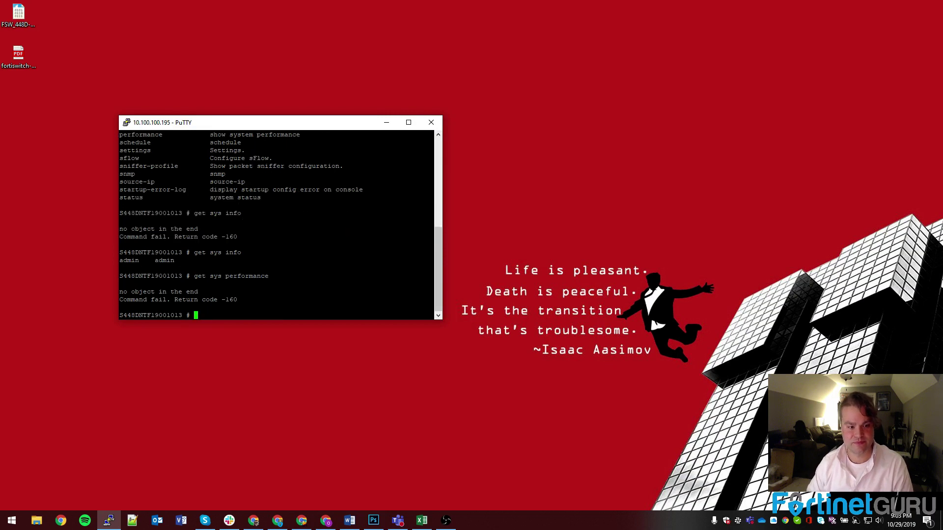
pyautogui.press('Up')
pyautogui.write('?')
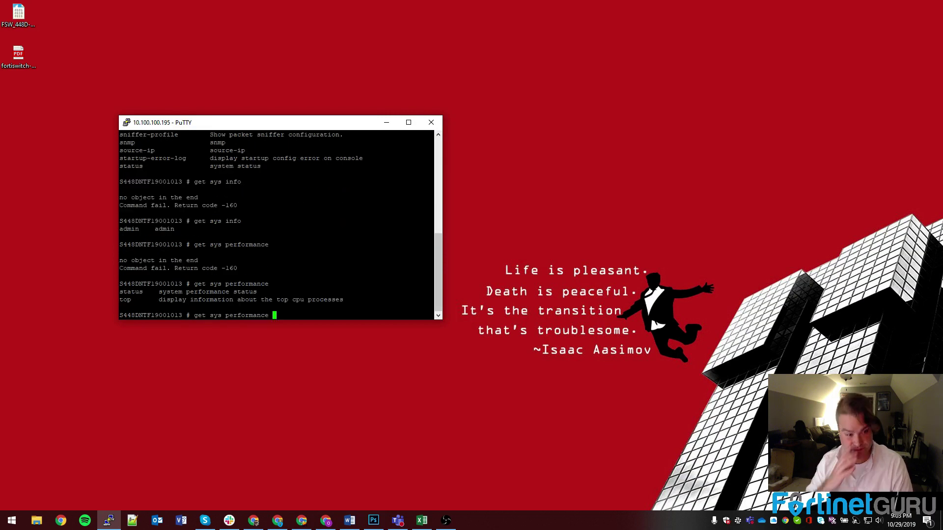
pyautogui.write('status')
pyautogui.press('Return')
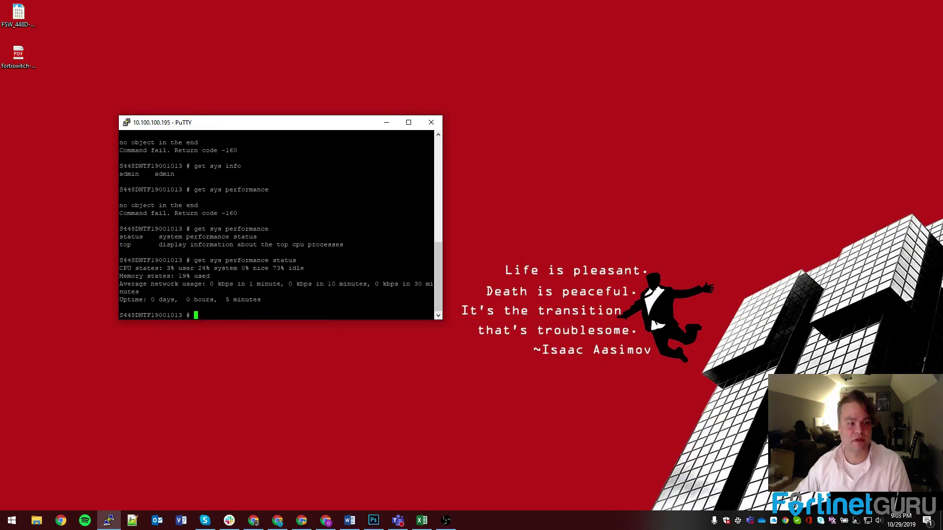
pyautogui.moveTo(262, 129); pyautogui.dragTo(556, 157)
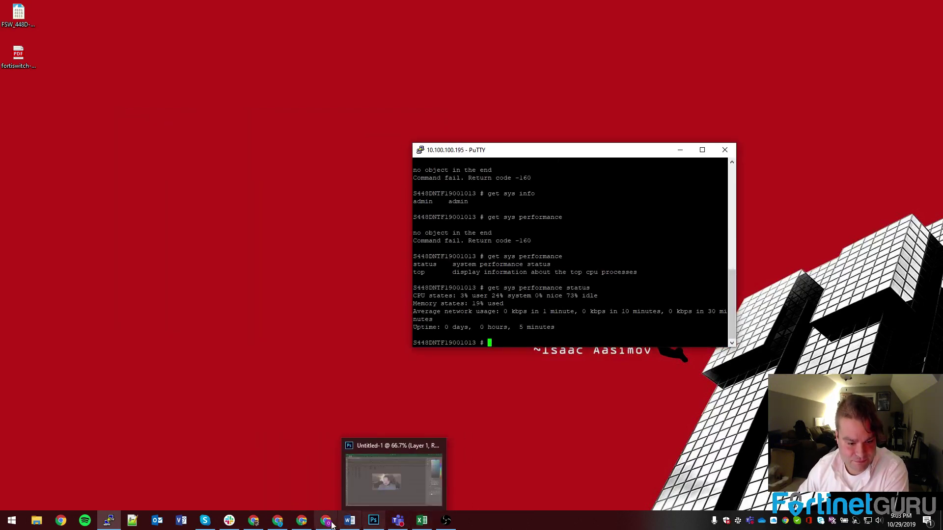
pyautogui.rightClick(326, 520)
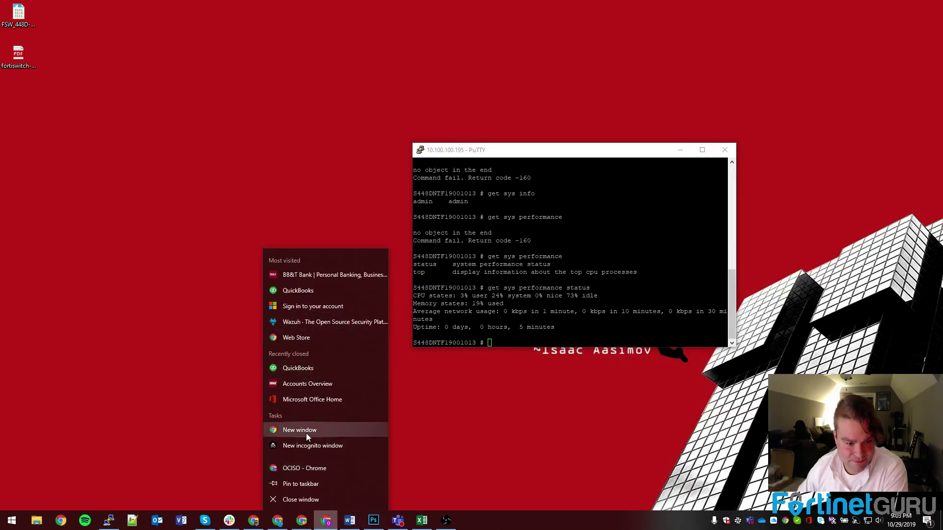
# In an incognito window, browse to 10.100.100.195 and log in as admin to the v6.2.2 dashboard.
pyautogui.click(306, 446)
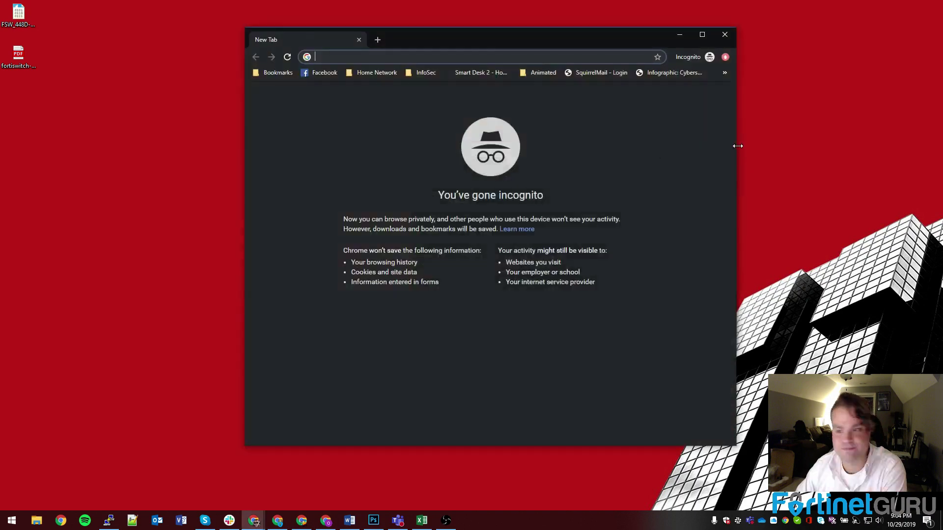
pyautogui.write('10.100.100.1')
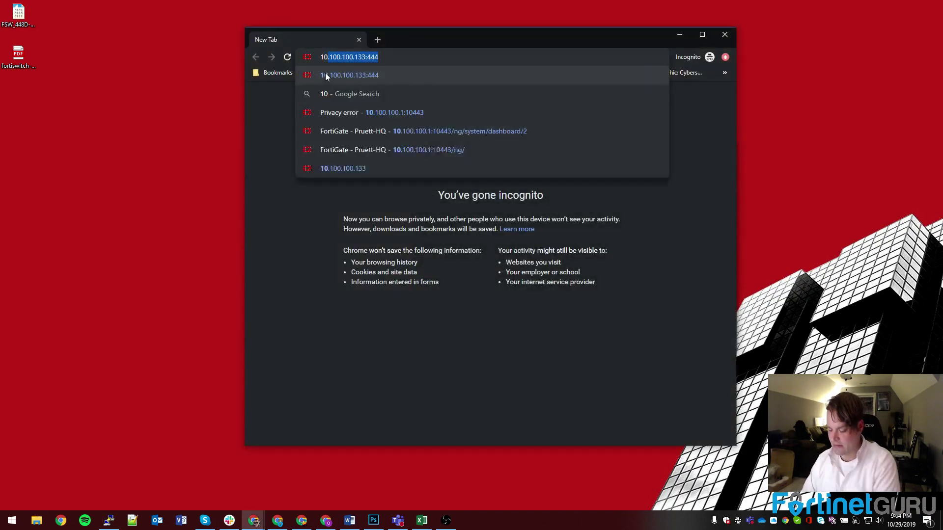
pyautogui.write('95')
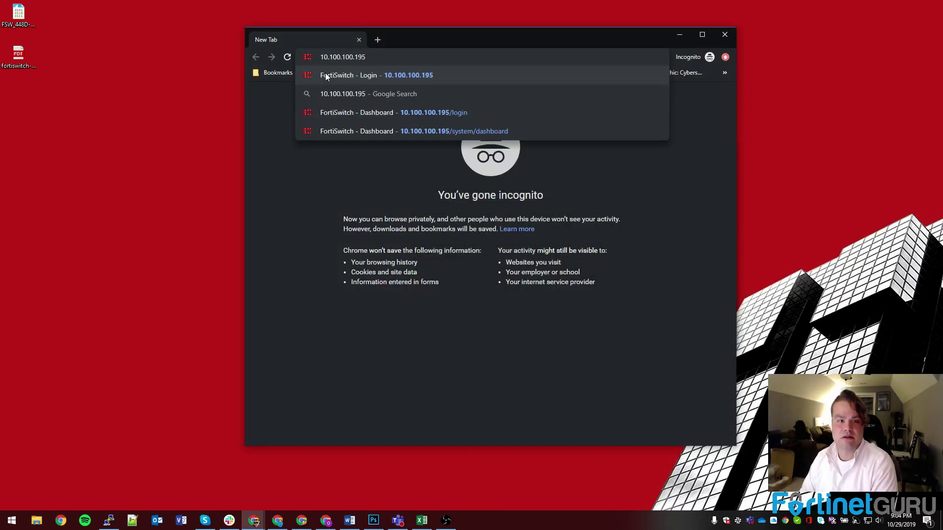
pyautogui.click(471, 120)
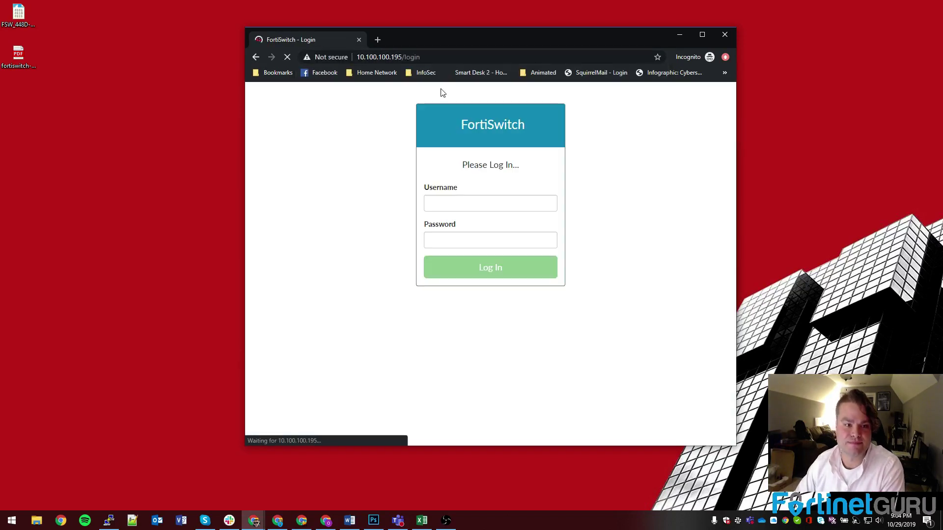
pyautogui.click(460, 203)
pyautogui.write('admiun')
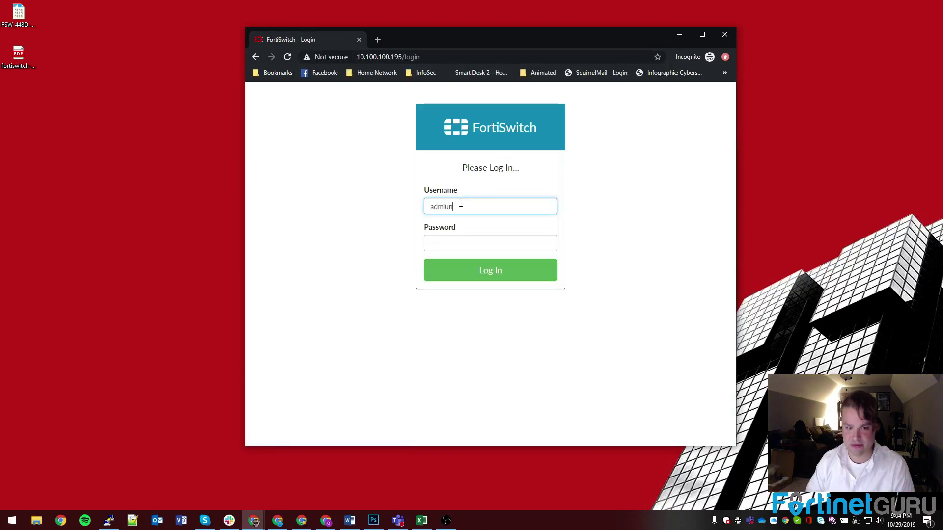
pyautogui.press('Tab')
pyautogui.hotkey('shift', 'Tab')
pyautogui.write('dmi')
pyautogui.press('BackSpace')
pyautogui.press('BackSpace')
pyautogui.press('BackSpace')
pyautogui.write('admin')
pyautogui.press('Tab')
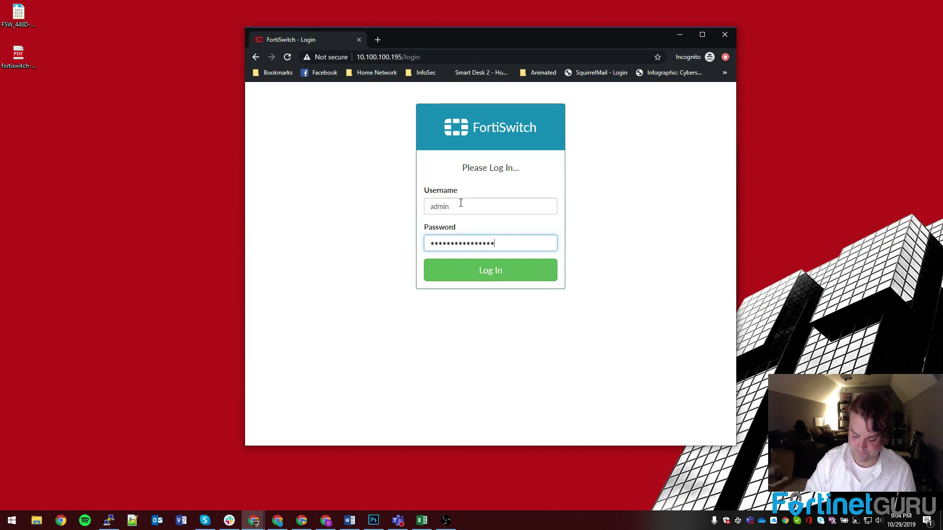
pyautogui.press('Return')
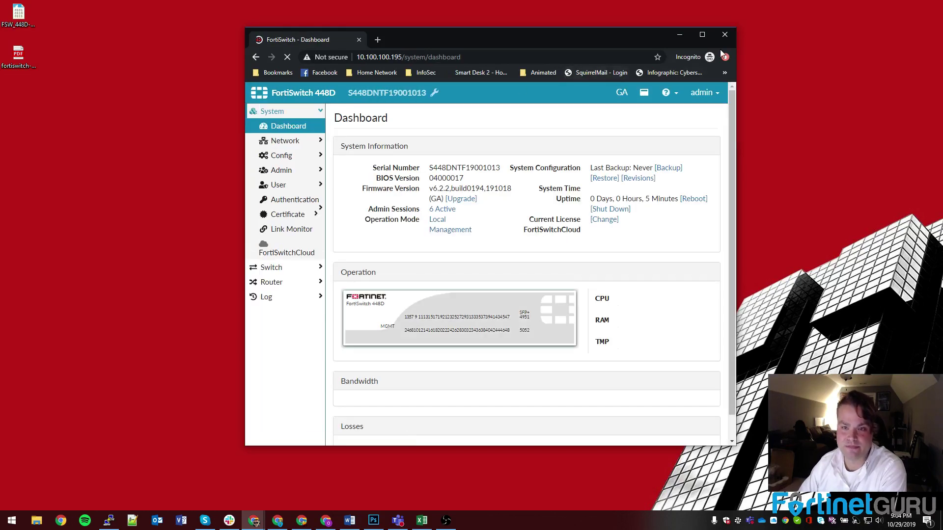
# Open the '6 Active' admin sessions list and select the first two session rows.
pyautogui.doubleClick(719, 46)
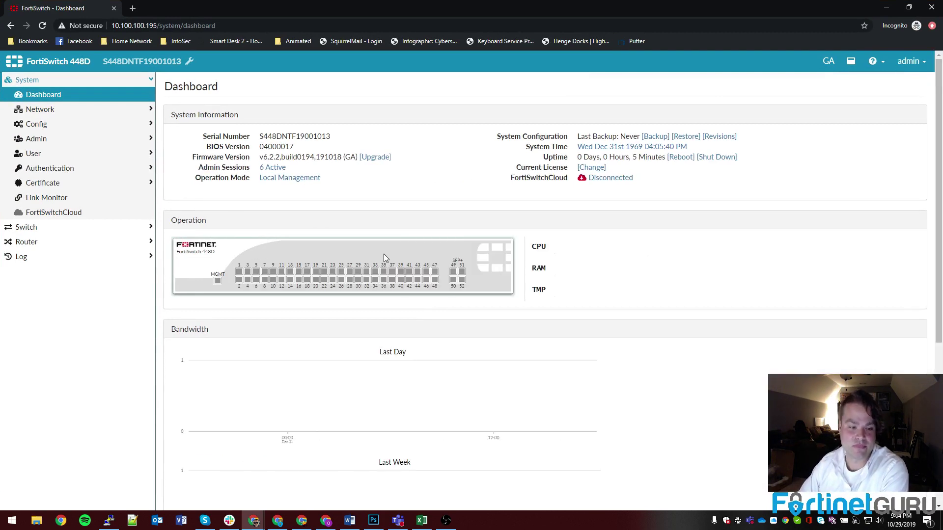
pyautogui.click(270, 168)
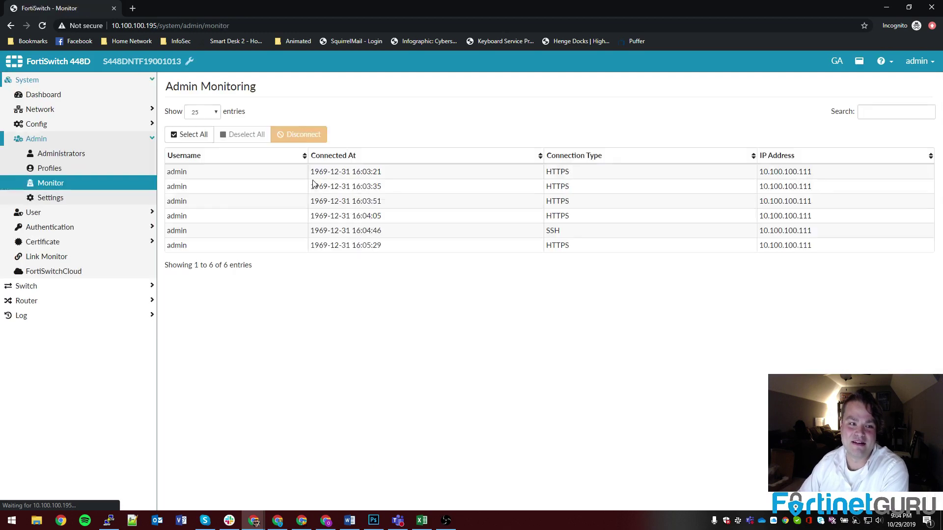
pyautogui.moveTo(320, 175); pyautogui.dragTo(419, 251)
pyautogui.click(420, 249)
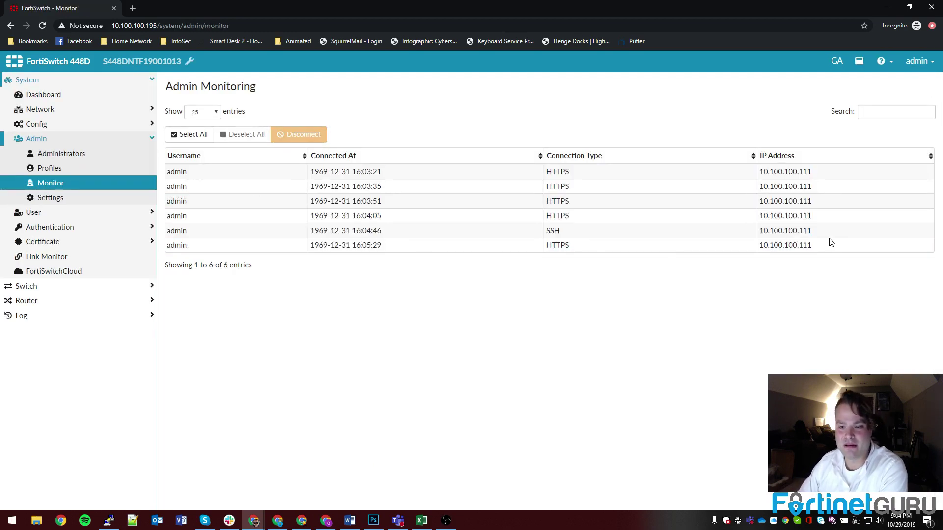
pyautogui.moveTo(831, 243); pyautogui.dragTo(788, 166)
pyautogui.click(785, 167)
pyautogui.click(698, 186)
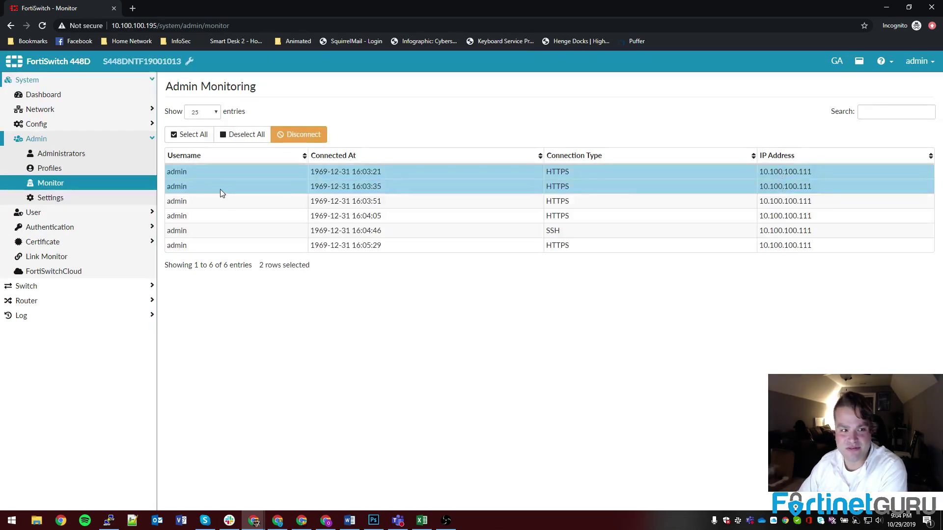
# Return to the Dashboard and confirm the firmware version reads v6.2.2 build0194.
pyautogui.click(34, 141)
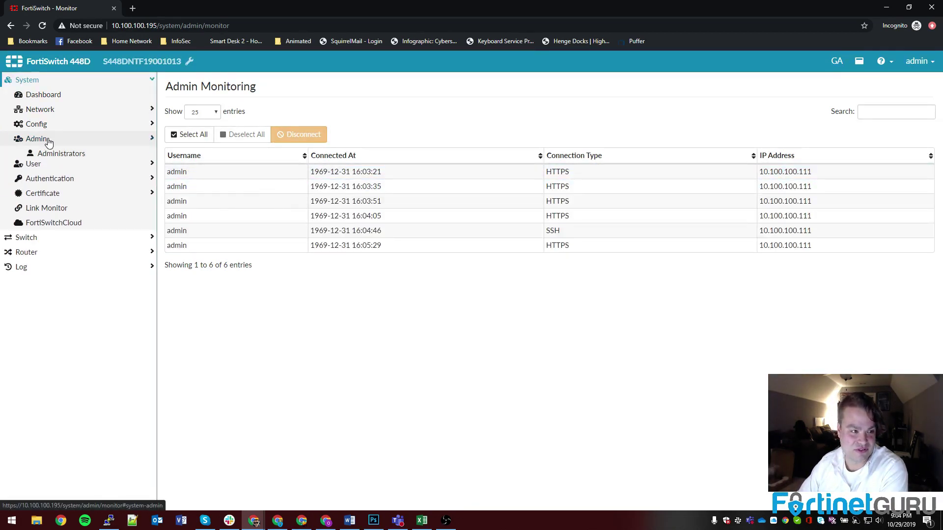
pyautogui.click(36, 96)
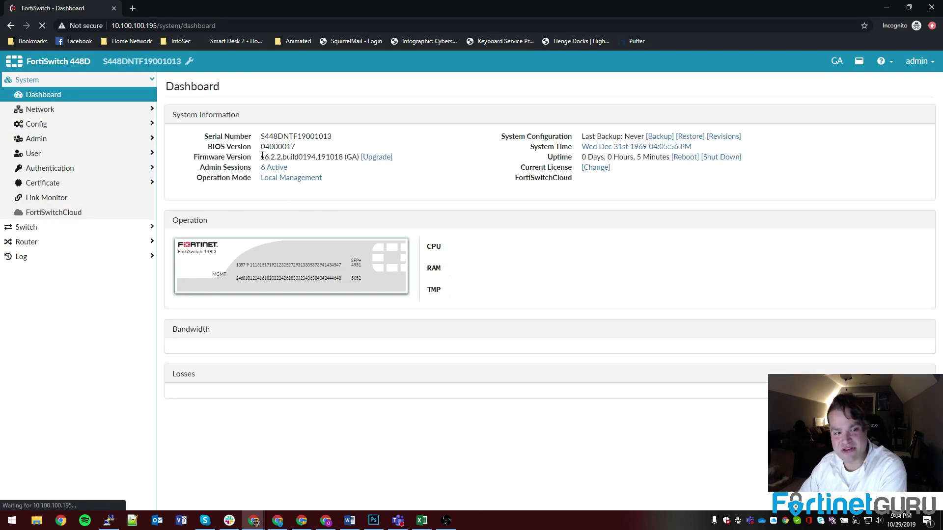
pyautogui.moveTo(263, 156); pyautogui.dragTo(340, 155)
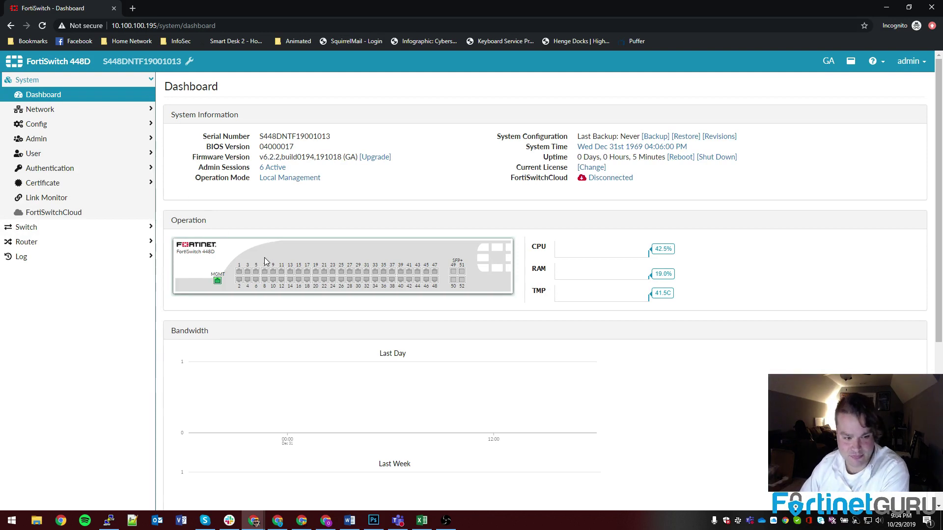
# Browse the Network > Interface > VLAN list, then collapse the Network, Configuration and User menu sections.
pyautogui.click(39, 109)
pyautogui.click(44, 124)
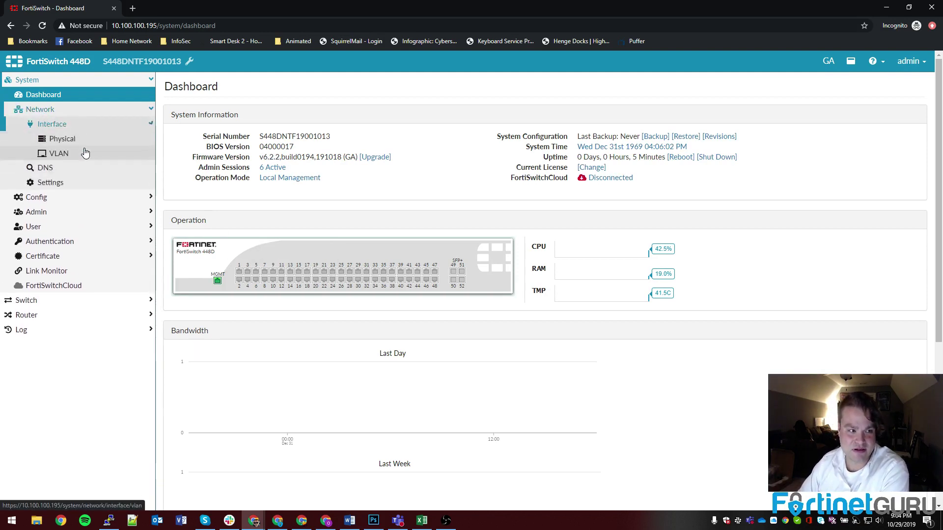
pyautogui.click(53, 124)
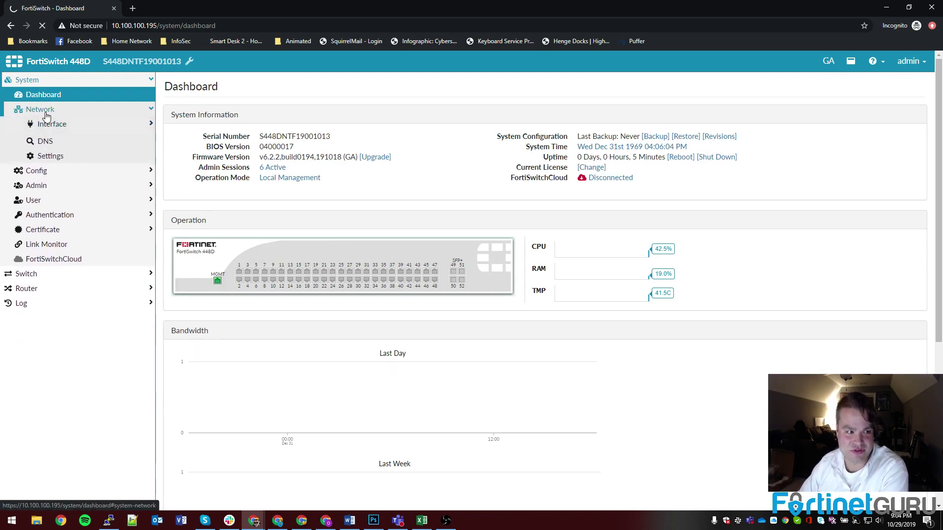
pyautogui.click(47, 113)
pyautogui.click(48, 125)
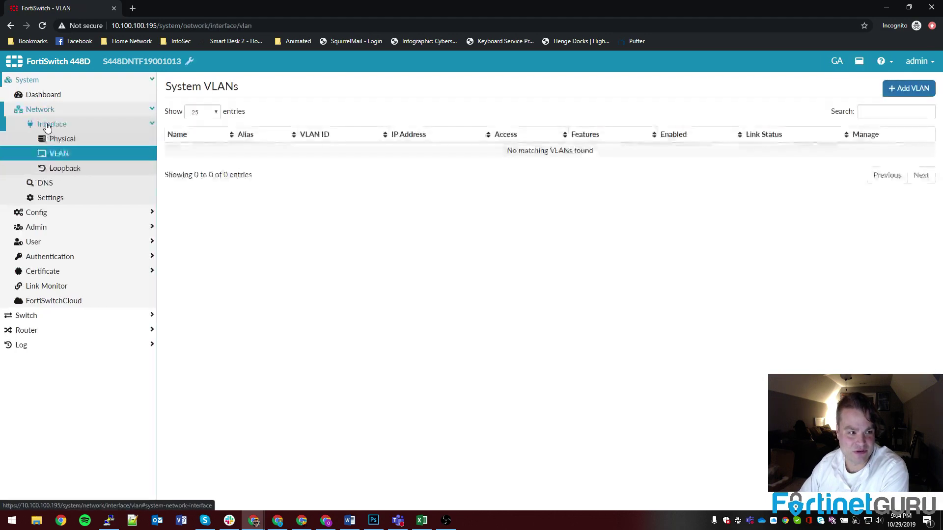
pyautogui.click(48, 126)
pyautogui.click(37, 154)
pyautogui.click(40, 155)
pyautogui.click(114, 8)
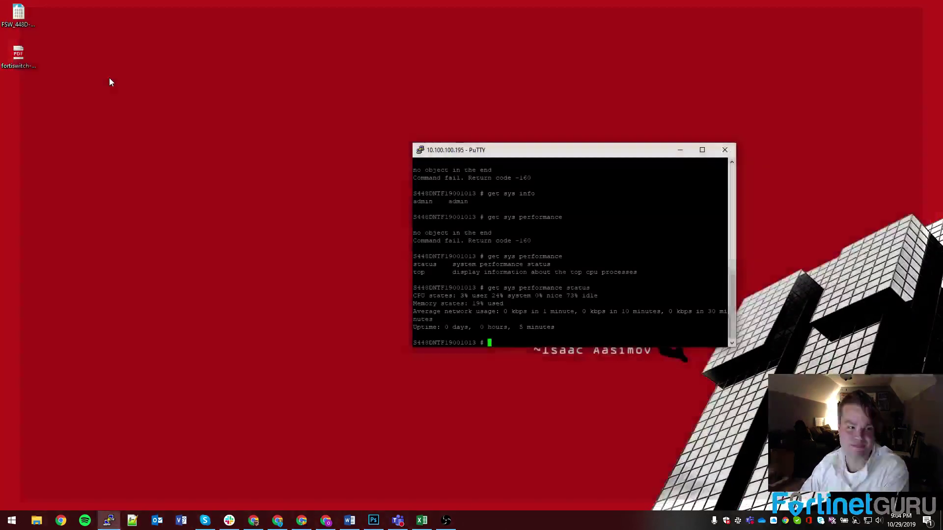
pyautogui.doubleClick(33, 60)
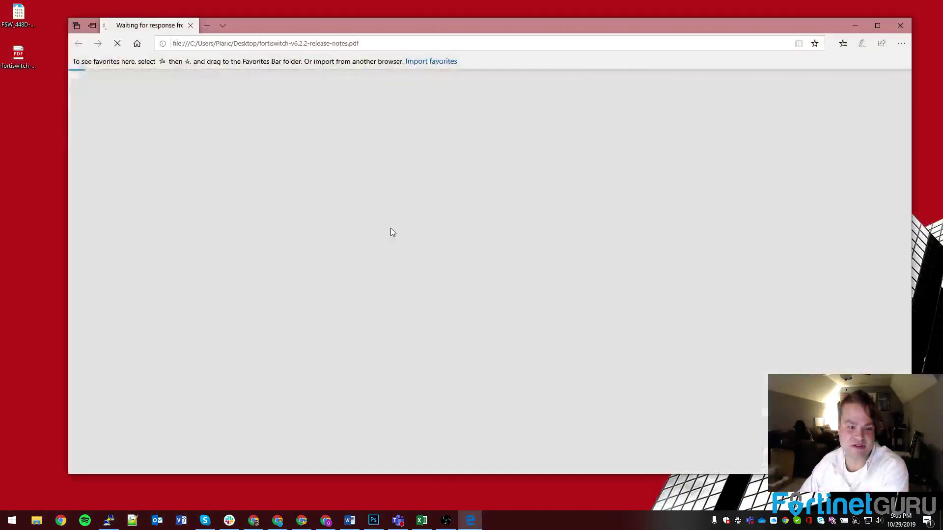
pyautogui.doubleClick(400, 28)
pyautogui.scroll(-8, 461, 216)
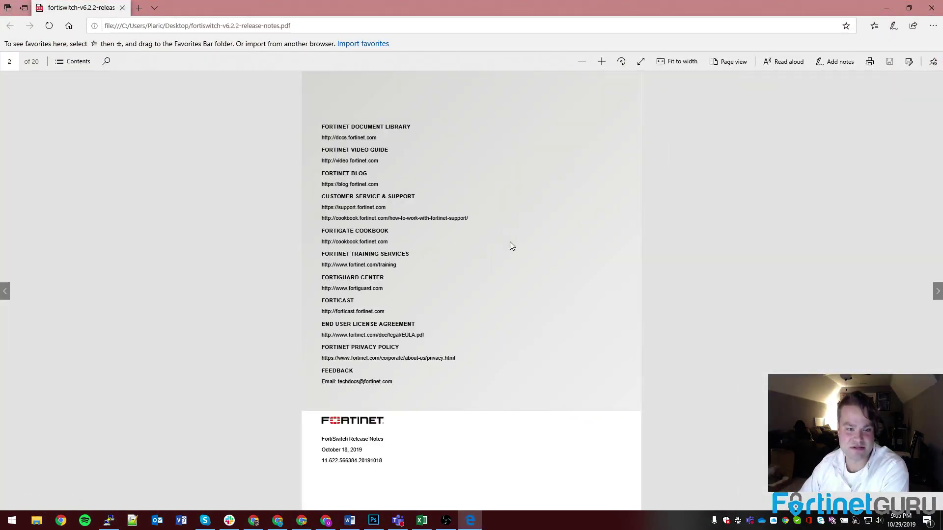
pyautogui.scroll(-5, 510, 245)
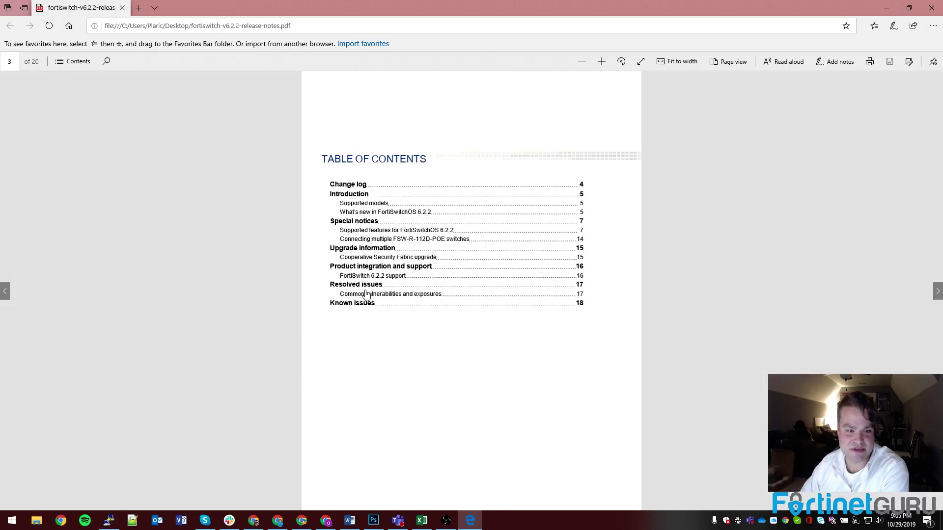
pyautogui.click(364, 294)
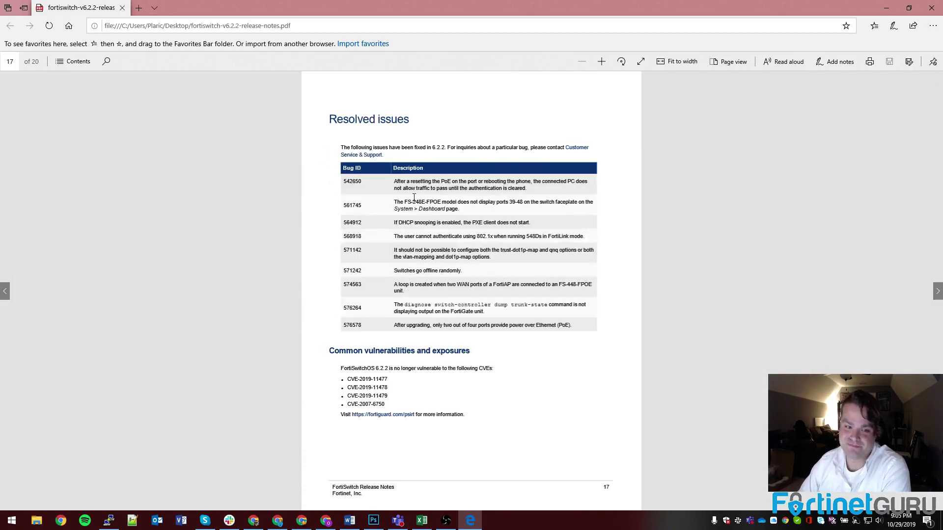
pyautogui.moveTo(396, 181); pyautogui.dragTo(476, 184)
pyautogui.click(454, 188)
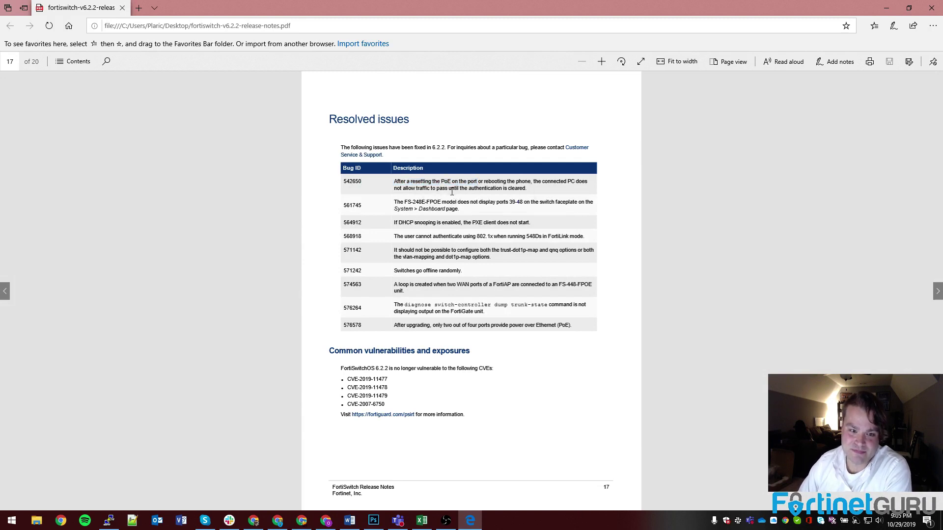
pyautogui.moveTo(396, 223); pyautogui.dragTo(497, 224)
pyautogui.click(472, 224)
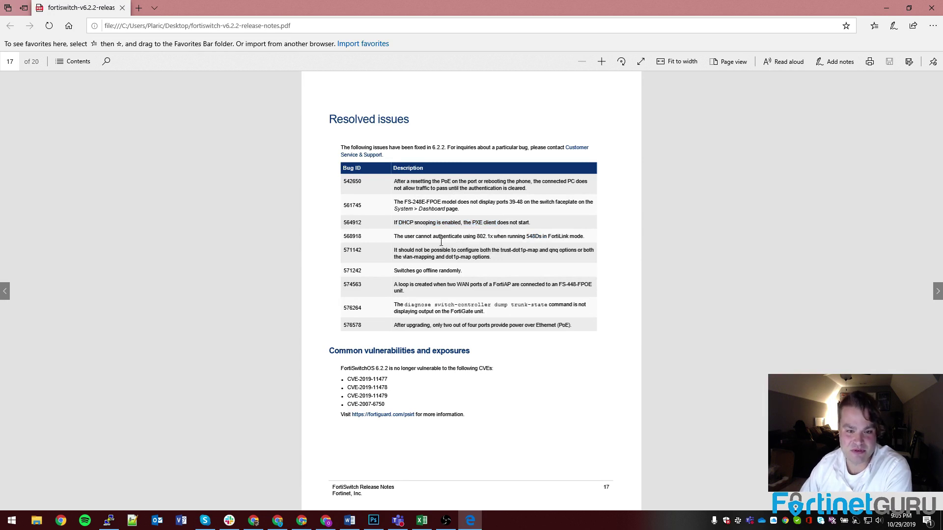
pyautogui.moveTo(394, 271); pyautogui.dragTo(461, 271)
pyautogui.click(473, 275)
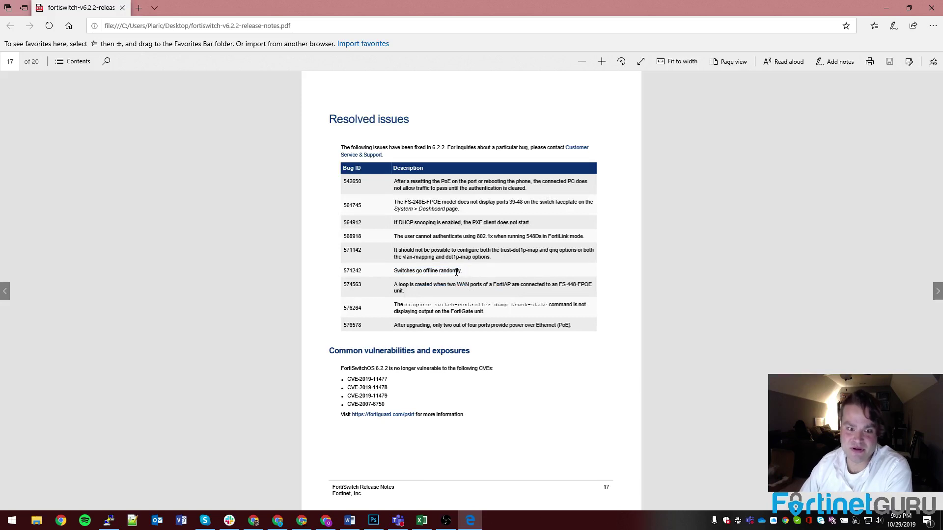
pyautogui.moveTo(393, 270); pyautogui.dragTo(461, 271)
pyautogui.click(459, 271)
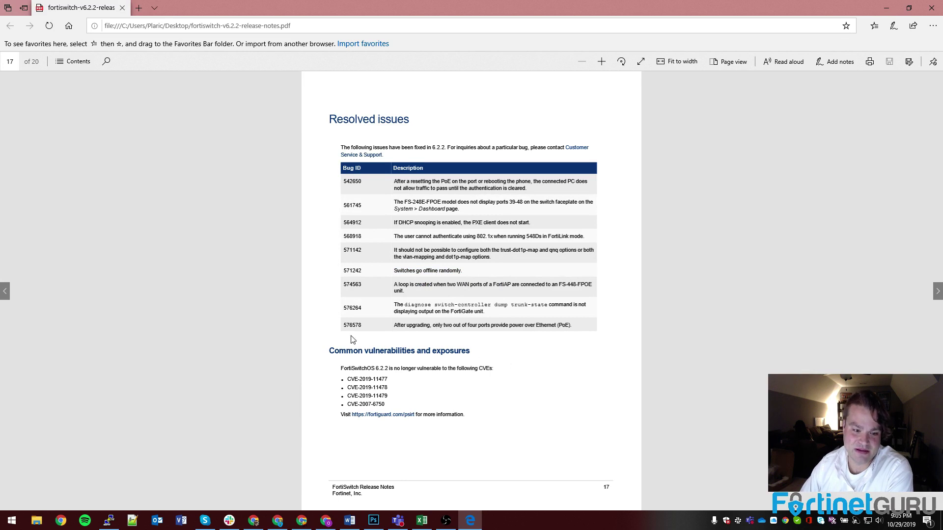
pyautogui.moveTo(350, 380); pyautogui.dragTo(400, 415)
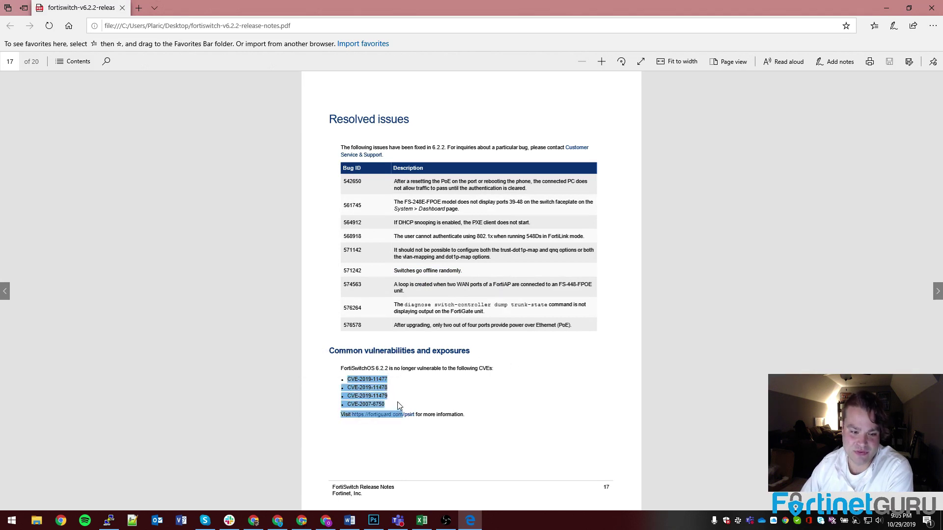
pyautogui.click(400, 407)
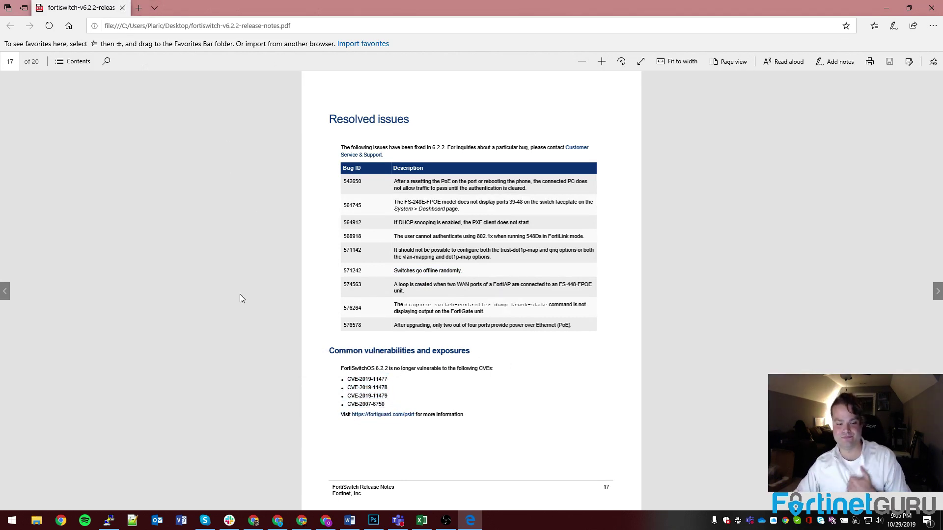
pyautogui.click(122, 8)
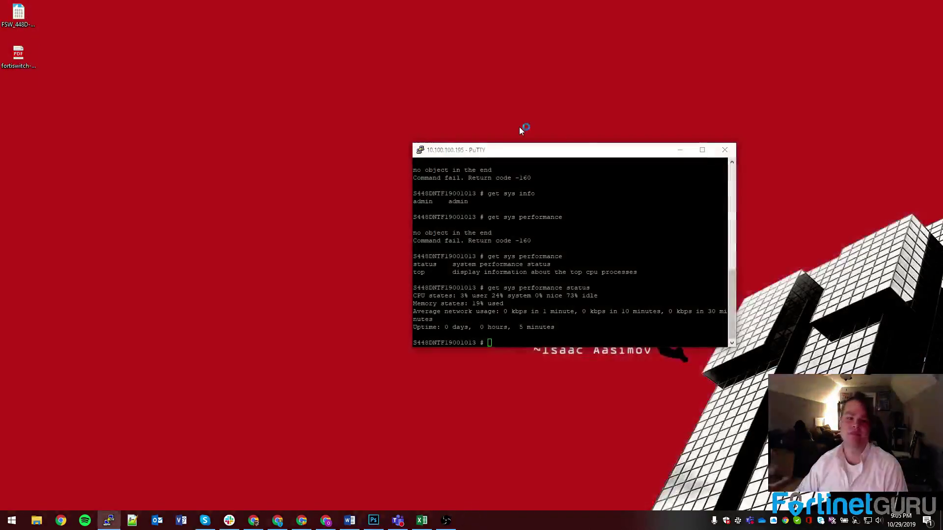